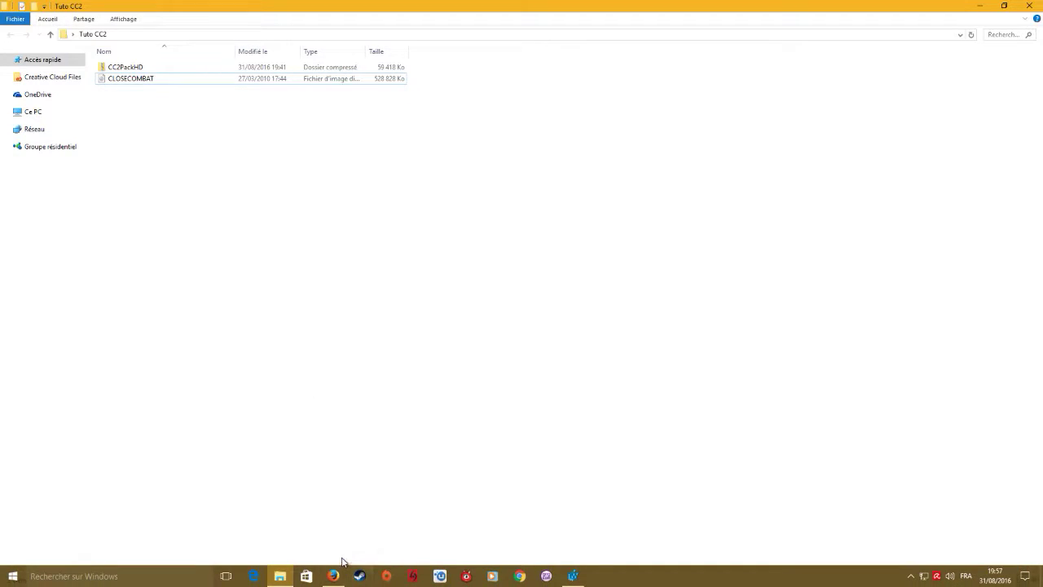
Switch to Firefox, examine the Clubic download page for DAEMON Tools Lite, and return to the Tuto CC2 folder.
click(359, 573)
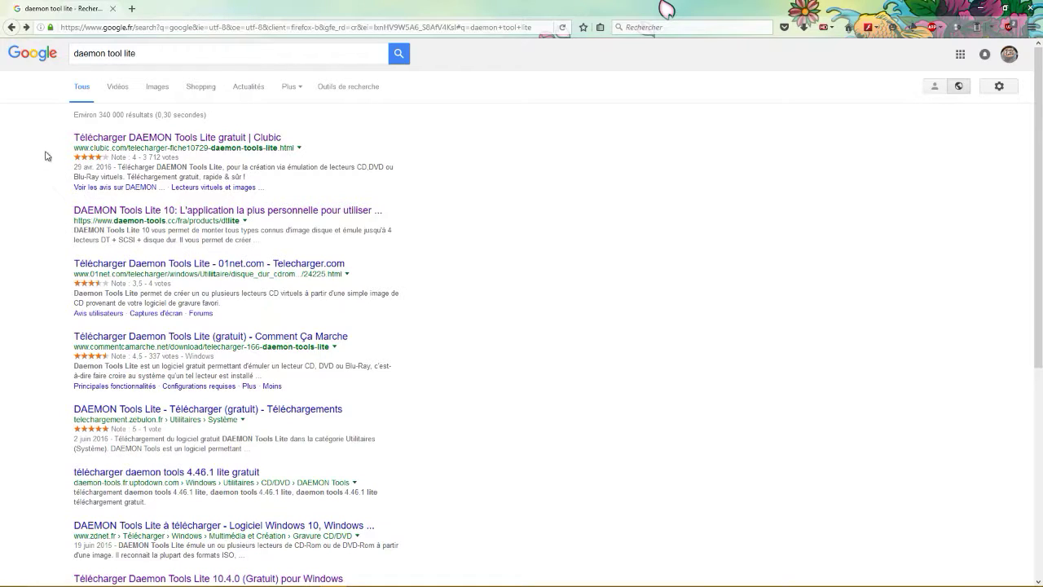
click(96, 142)
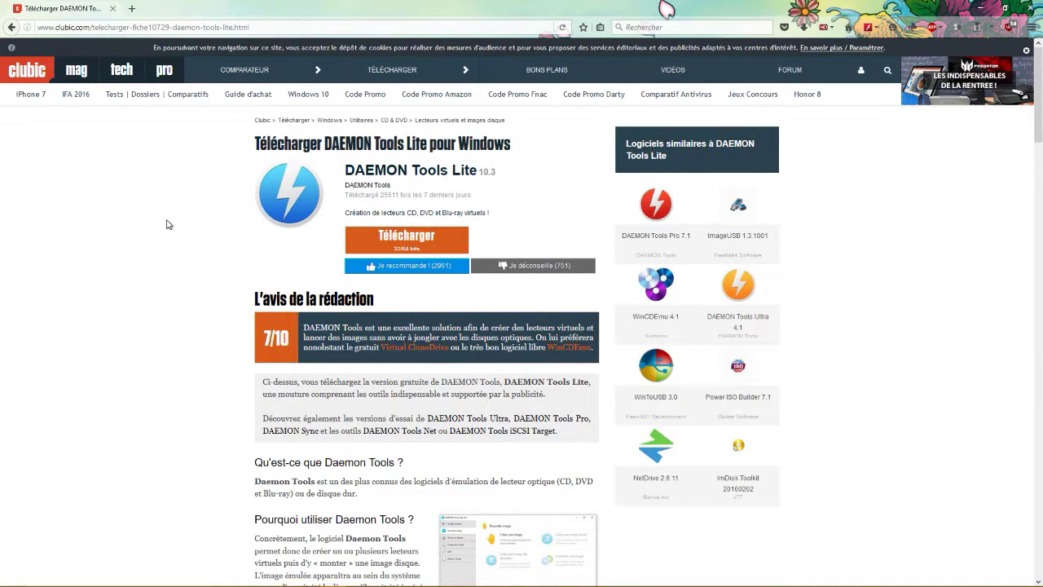
scroll(226, 296, down, 6)
scroll(169, 304, down, 15)
scroll(188, 308, down, 3)
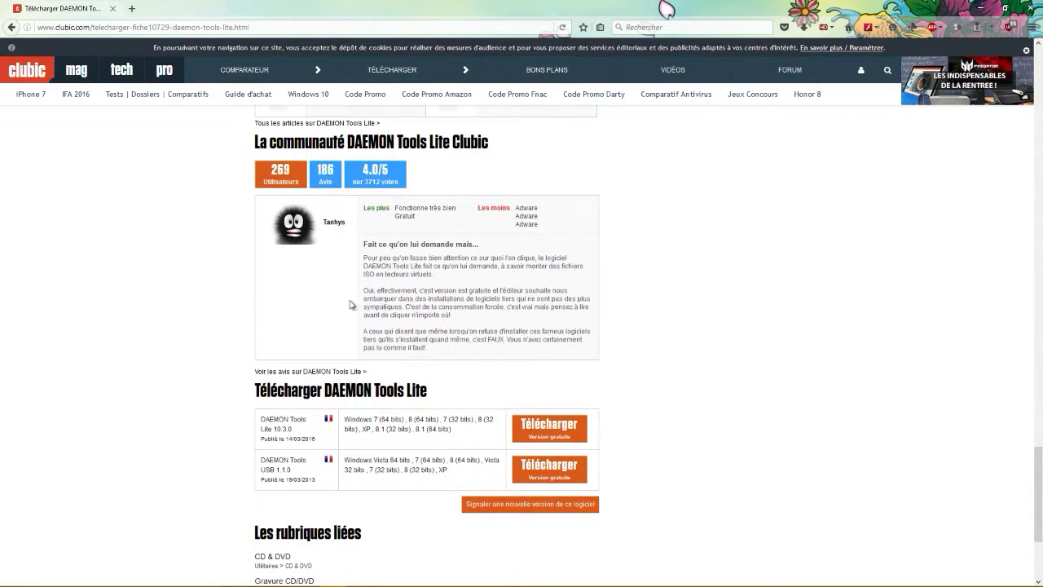
scroll(161, 289, down, 2)
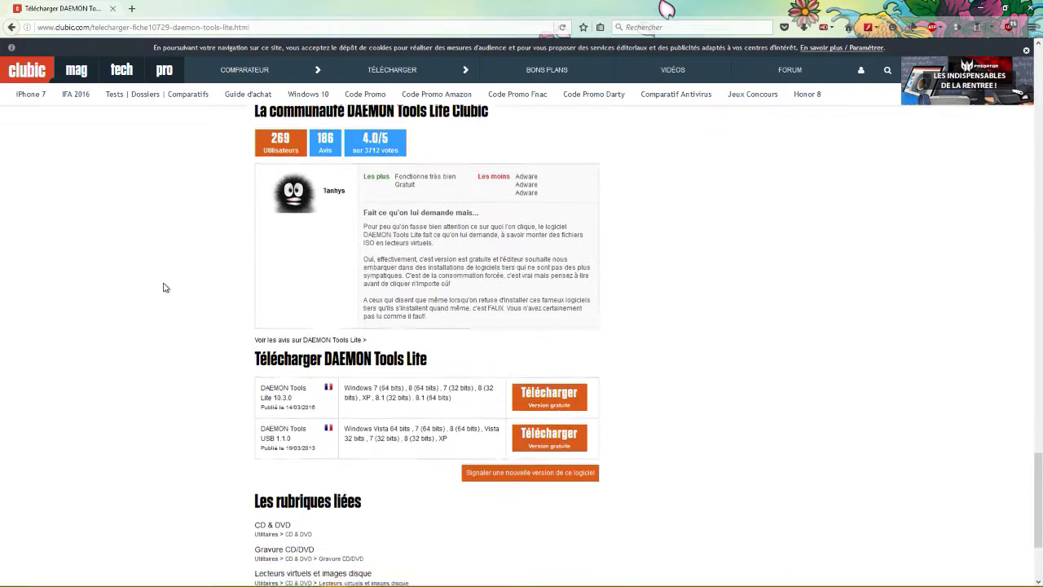
scroll(171, 283, down, 1)
scroll(170, 284, up, 3)
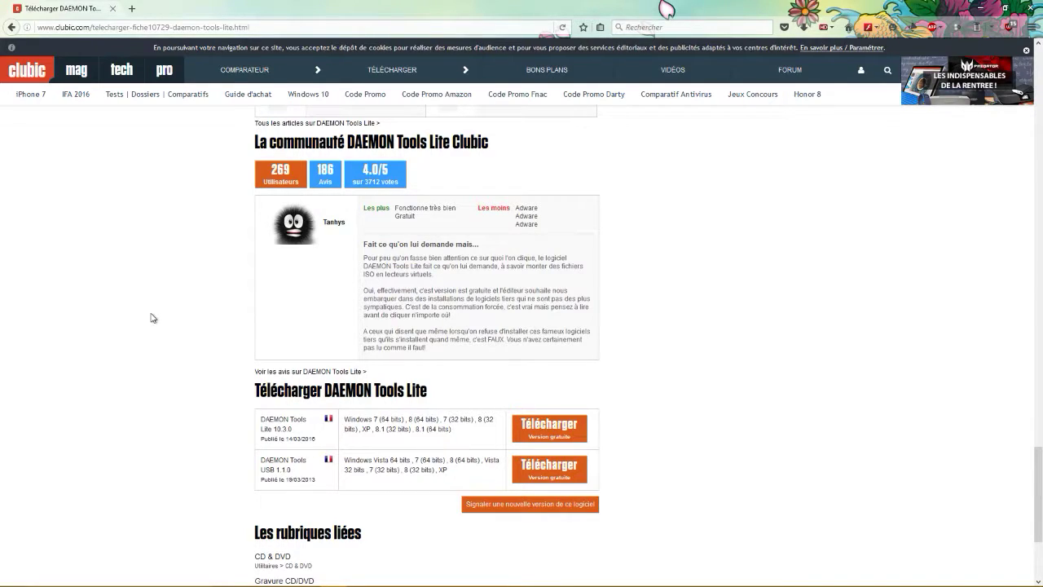
scroll(151, 318, up, 2)
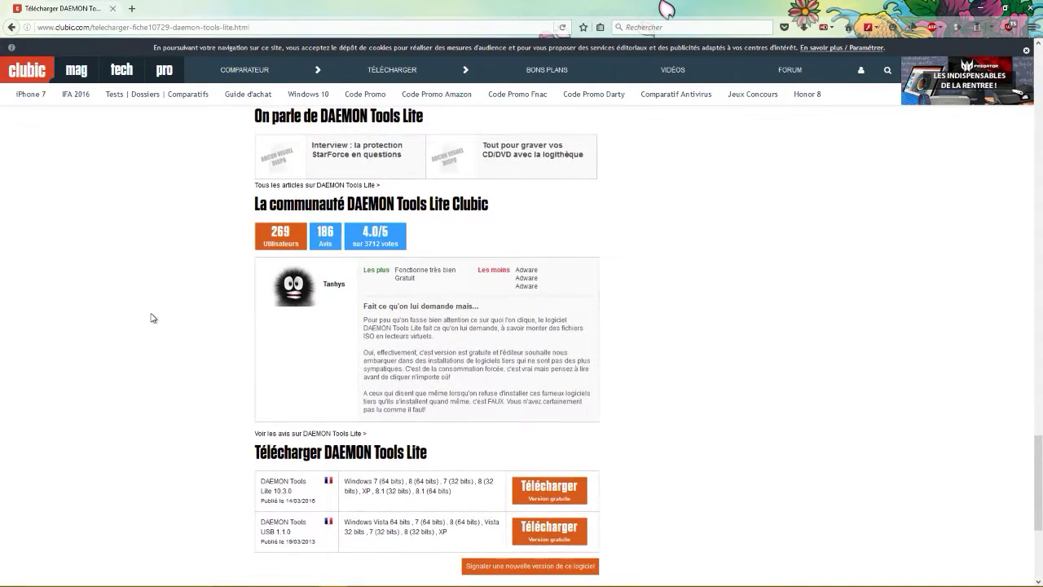
click(11, 27)
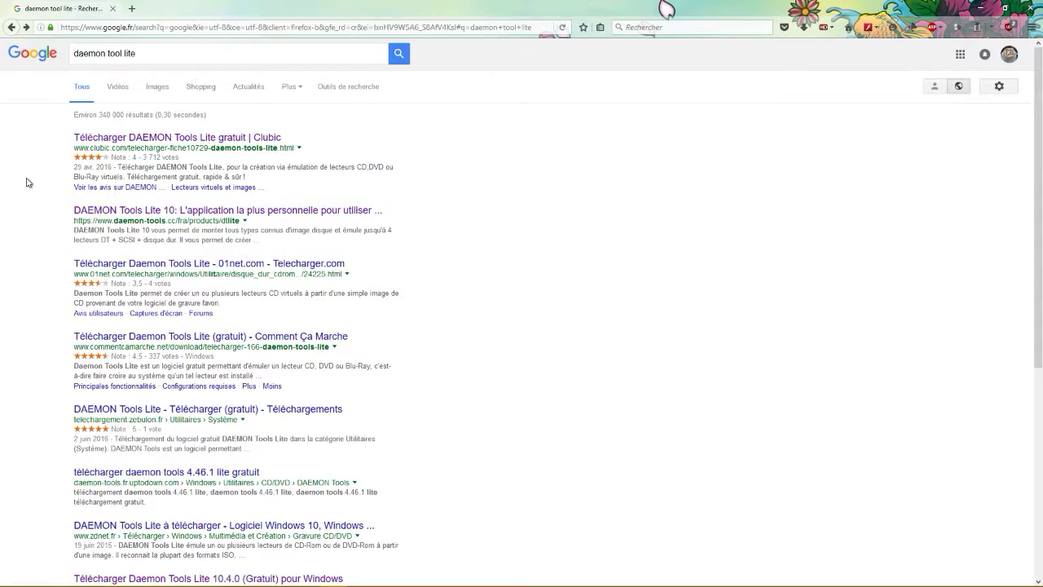
click(974, 5)
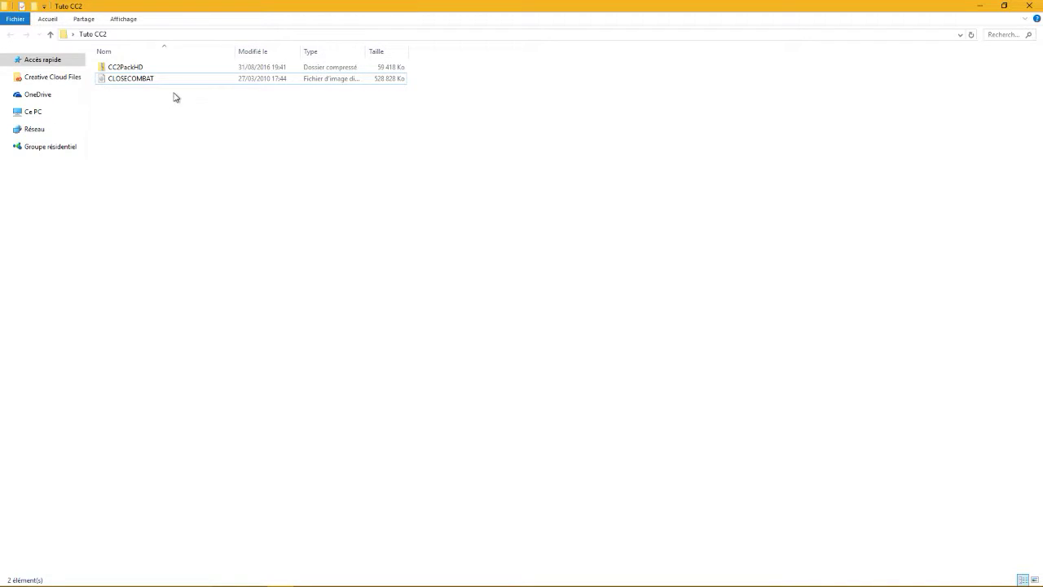
Mount the CLOSECOMBAT disk image from the Tuto CC2 folder as a virtual DVD drive.
click(174, 83)
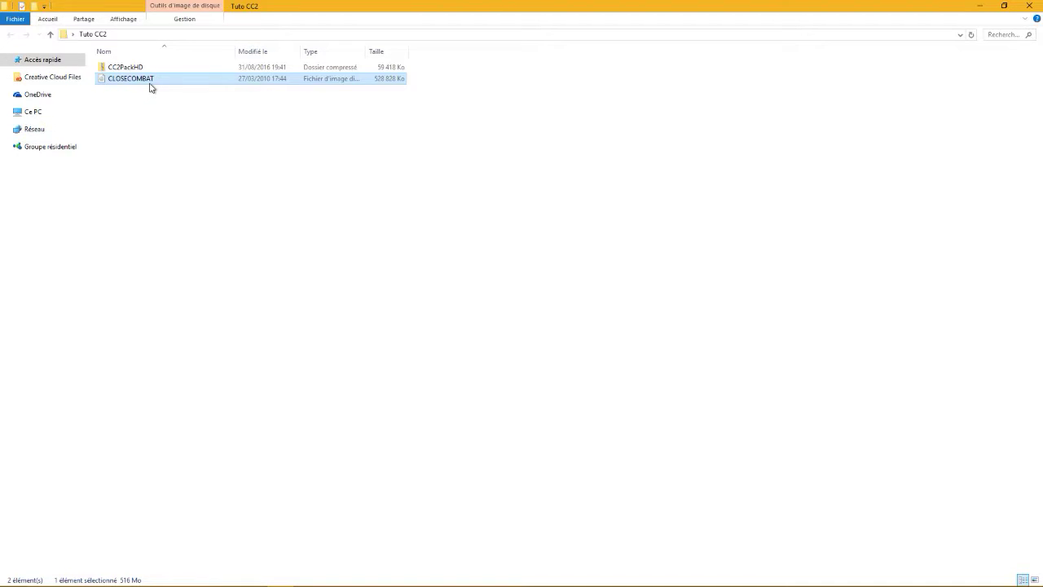
mouse_move(150, 87)
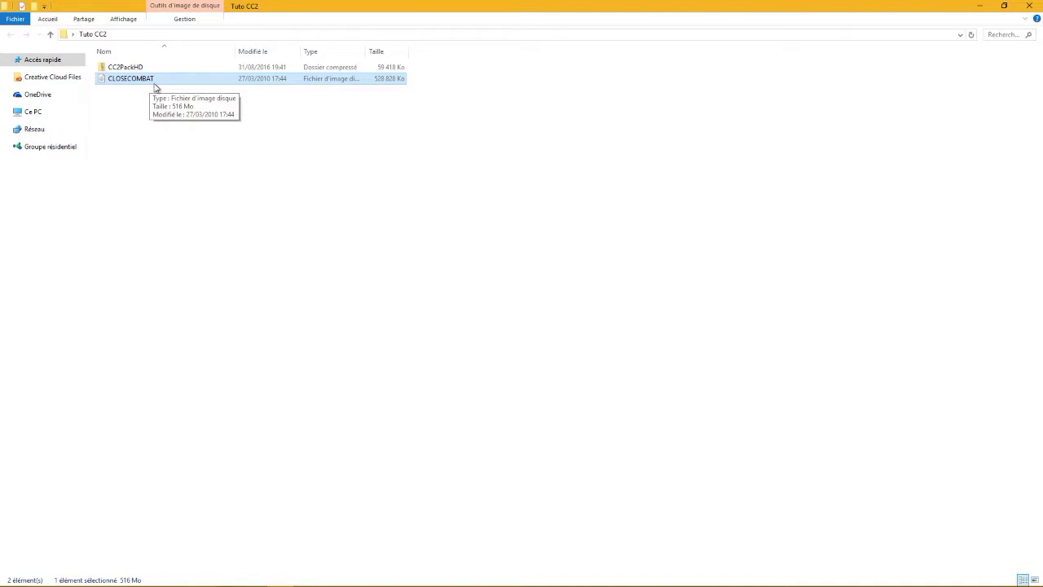
right_click(155, 84)
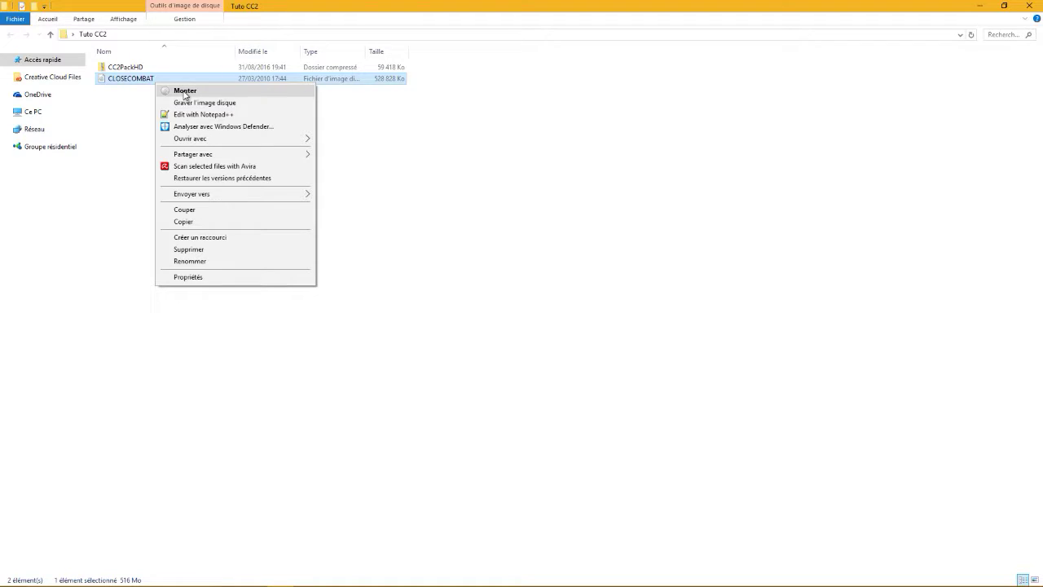
click(185, 92)
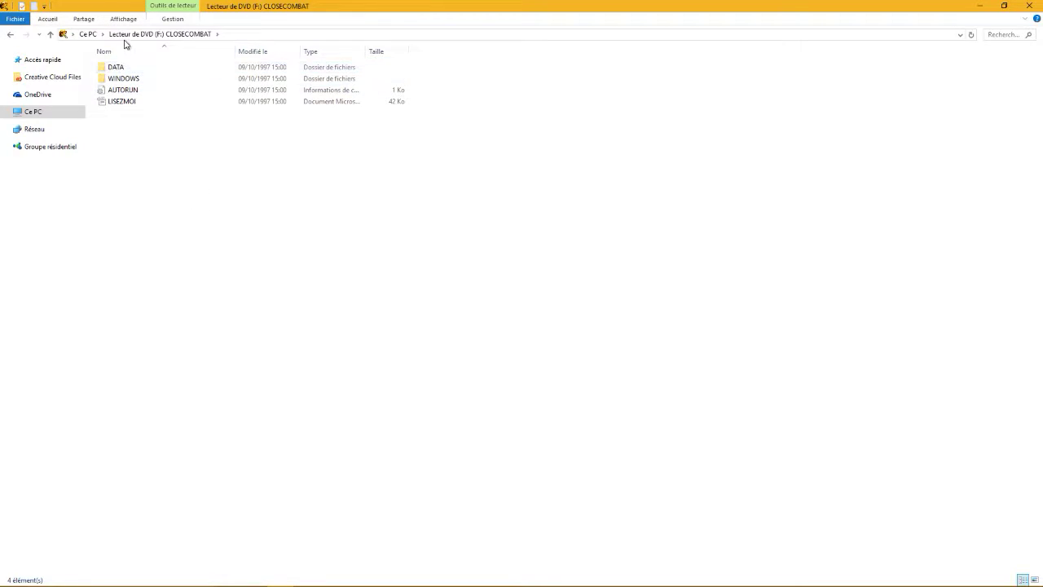
Open the WINDOWS folder on the CLOSECOMBAT DVD drive (F:), going through Ce PC.
click(86, 34)
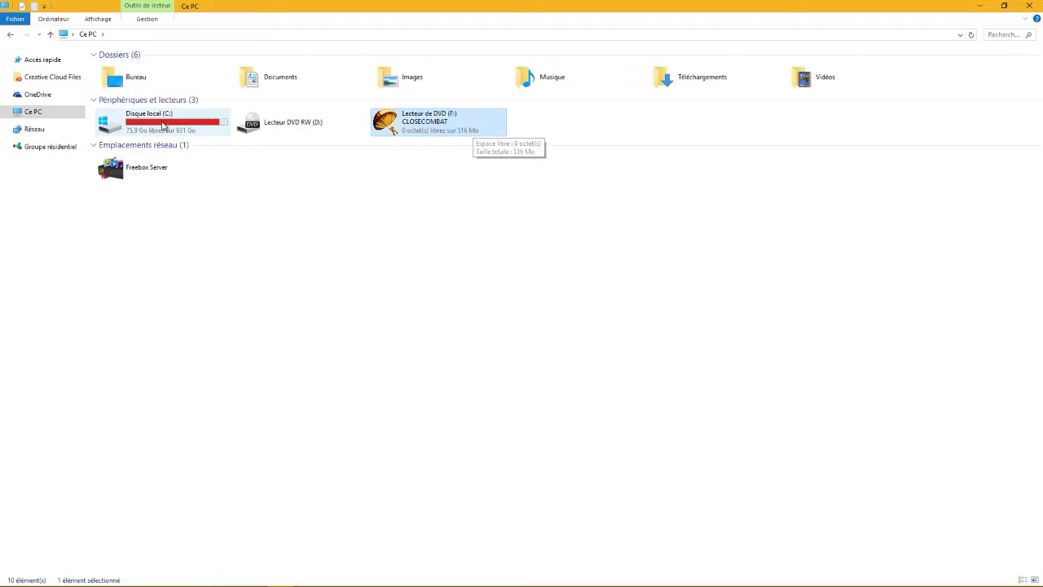
double_click(466, 130)
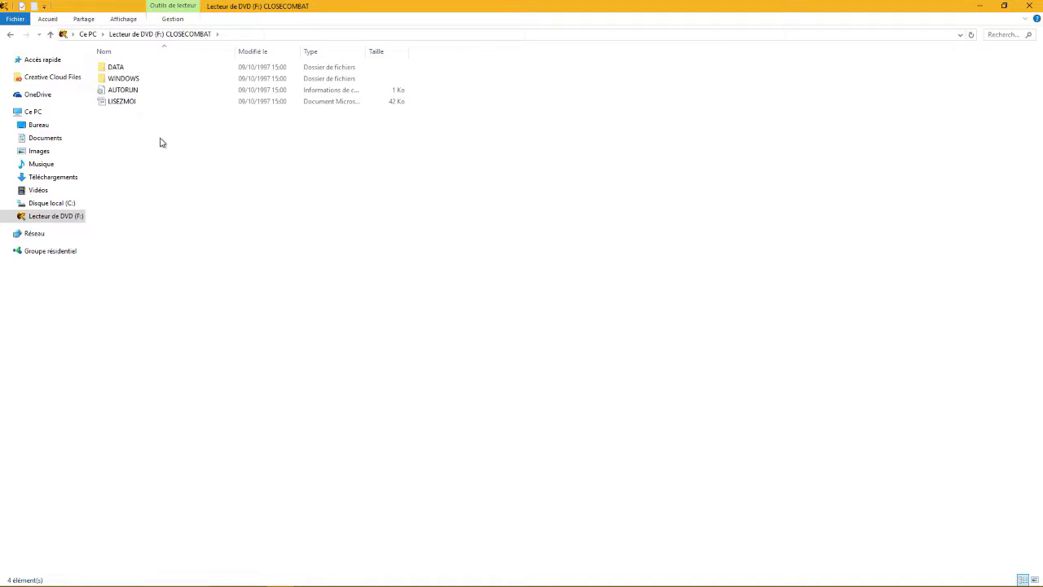
double_click(124, 82)
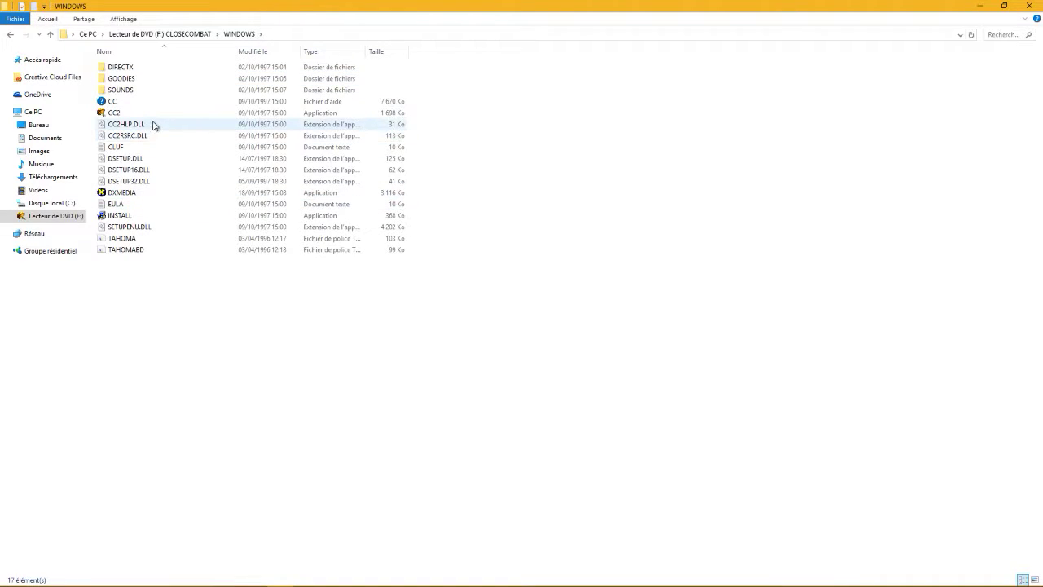
Make sure the INSTALL application is set to run in compatibility mode for Windows 98 / Windows Me, and confirm its properties.
click(162, 218)
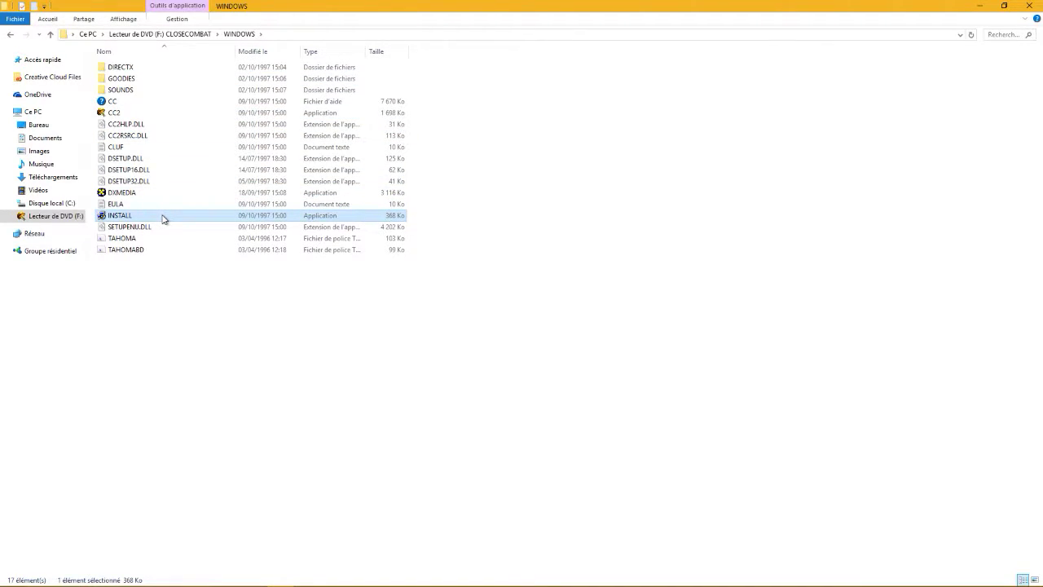
right_click(164, 219)
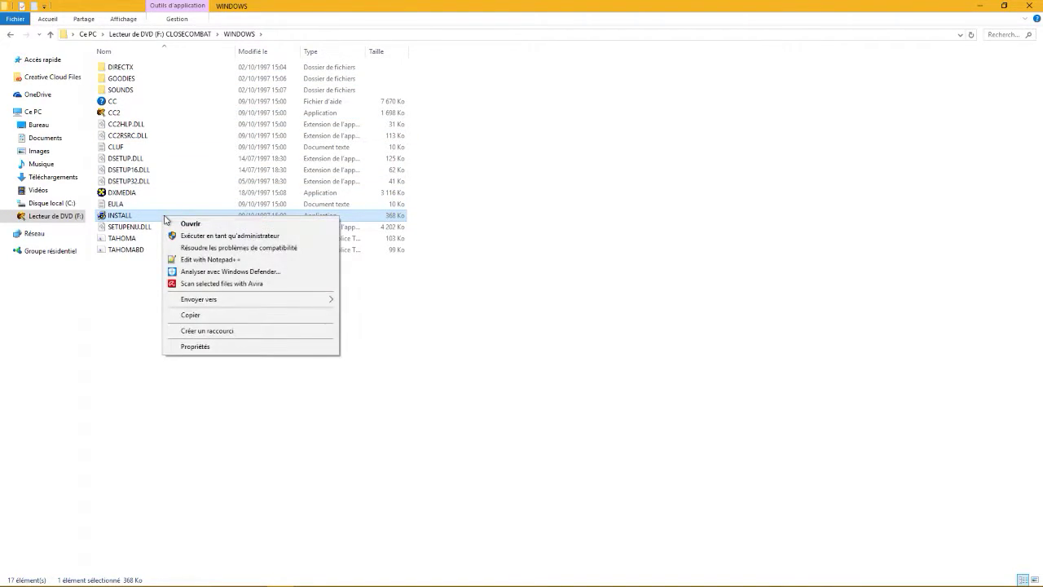
click(220, 353)
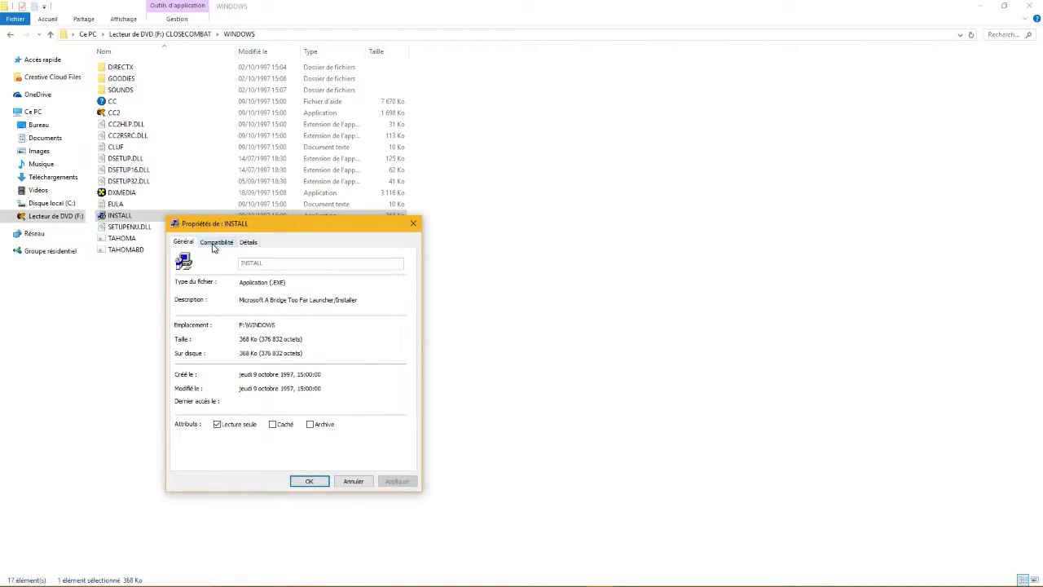
click(216, 244)
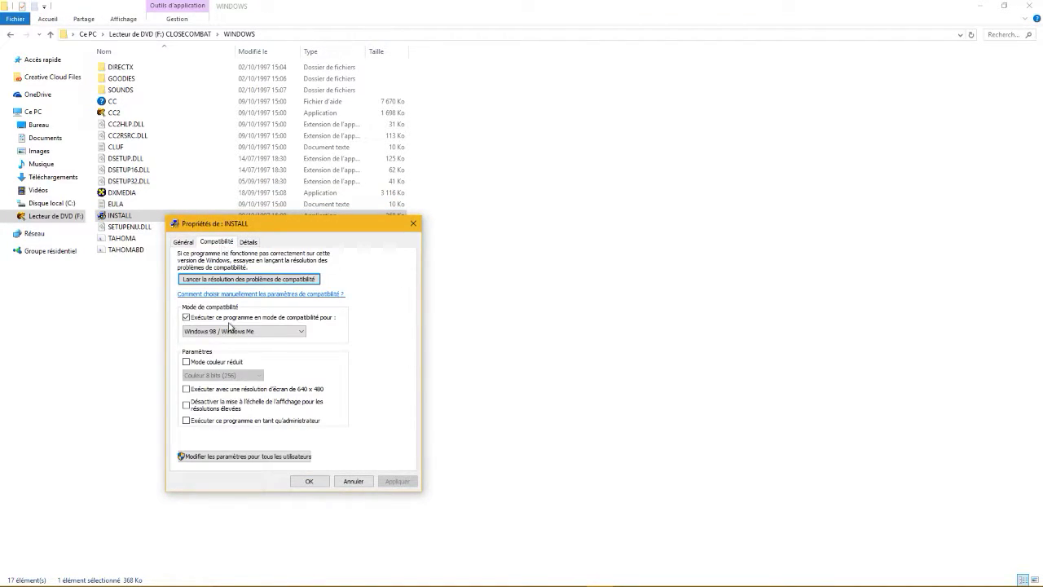
click(235, 333)
click(236, 334)
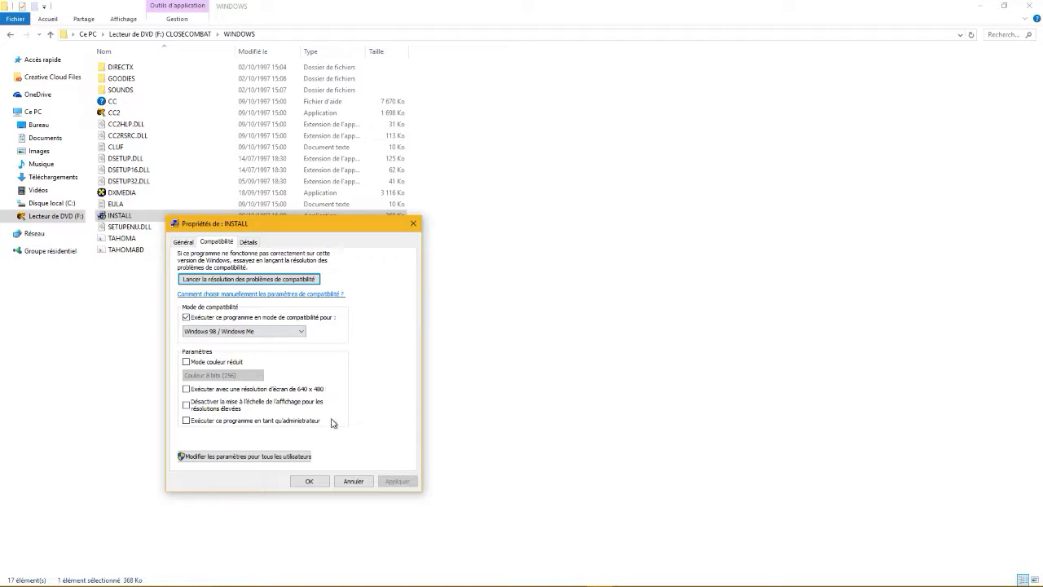
click(309, 480)
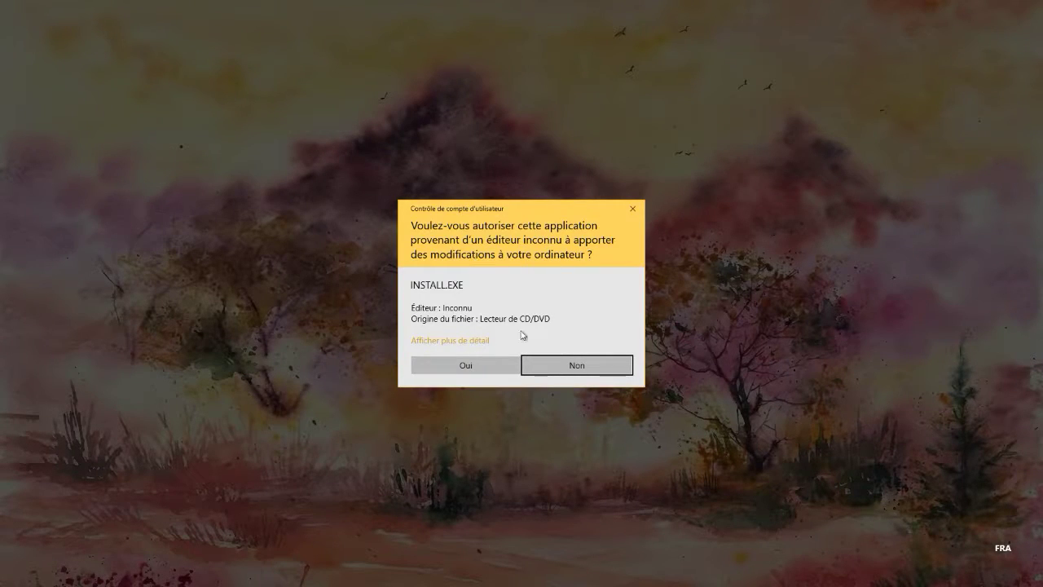
Authorize INSTALL.EXE to make changes, look at the Close Combat launcher without the on-screen keyboard, and quit it.
click(494, 365)
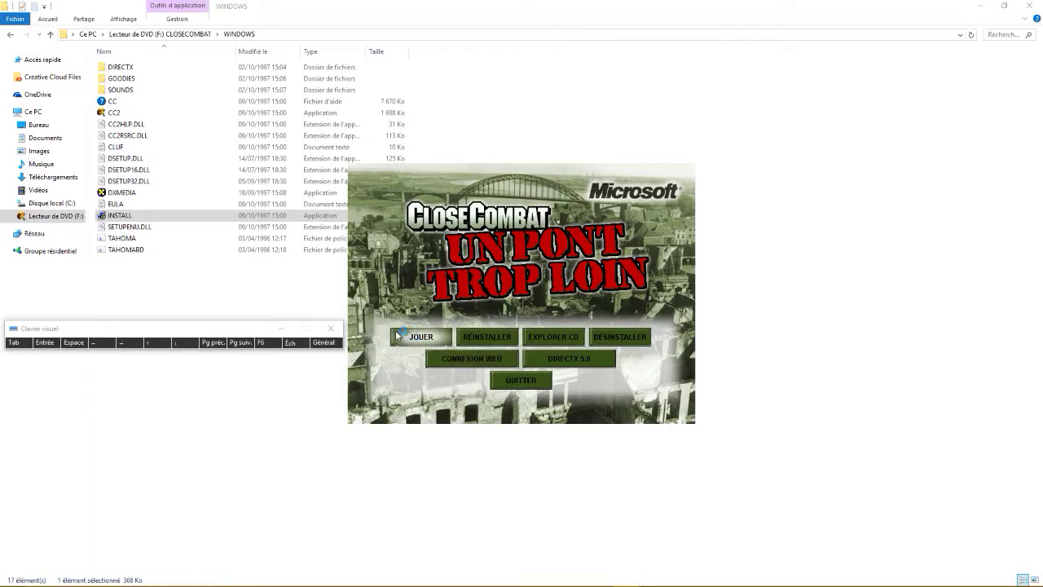
click(340, 328)
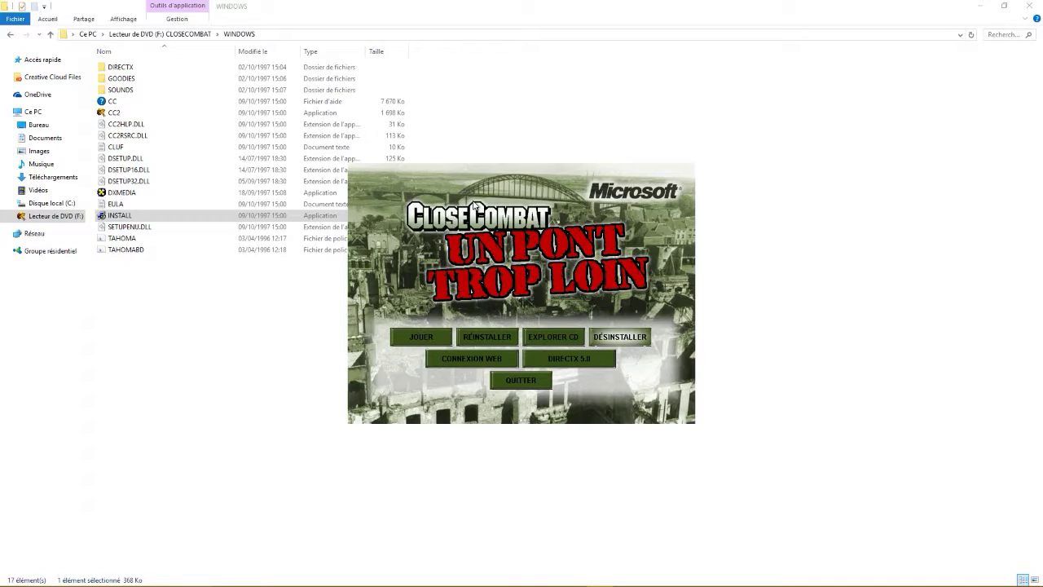
click(520, 387)
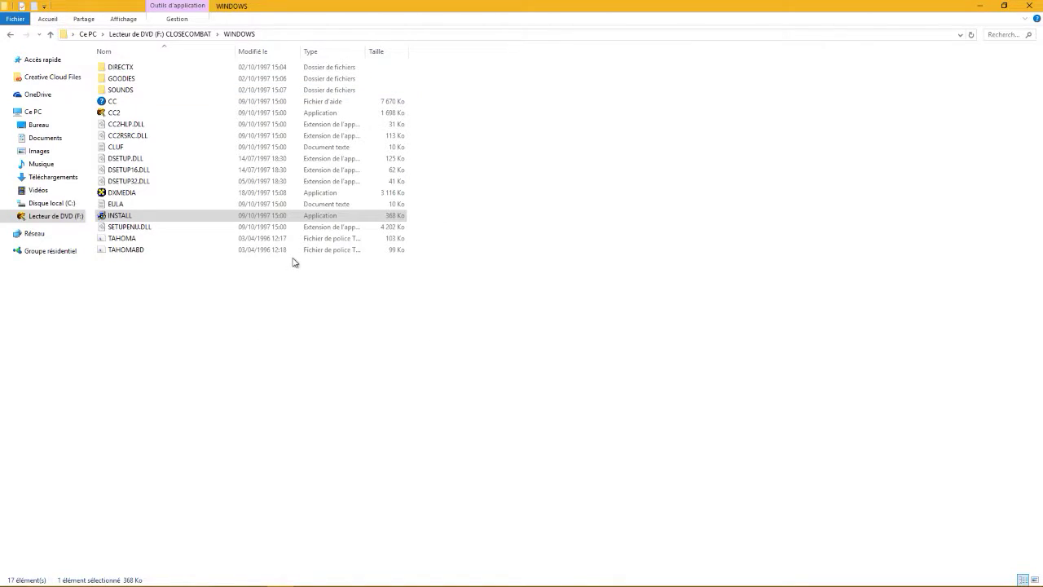
Go back from the mounted CLOSECOMBAT drive to the Tuto CC2 folder and clear the file selection.
click(8, 36)
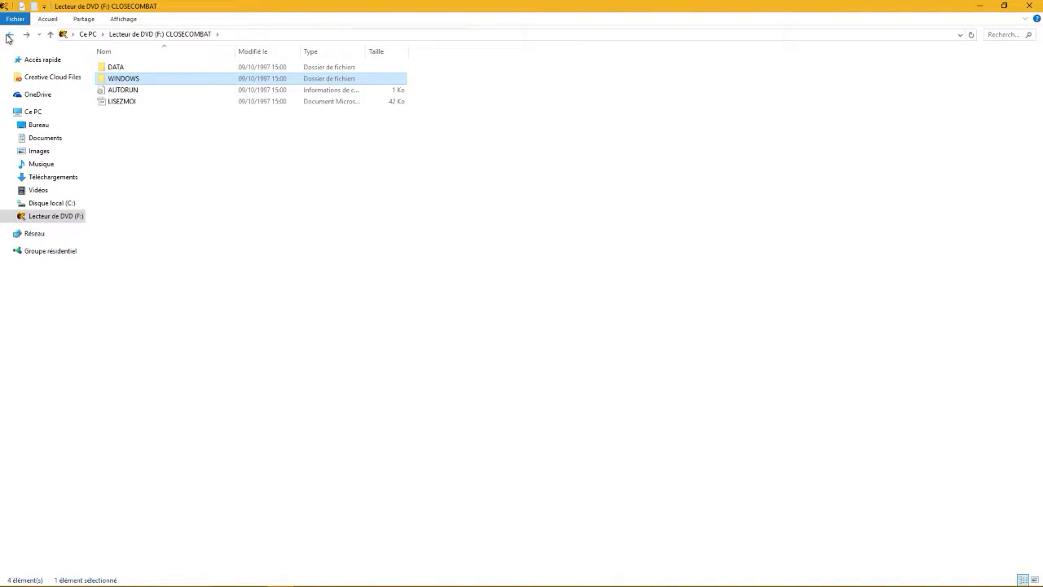
click(8, 37)
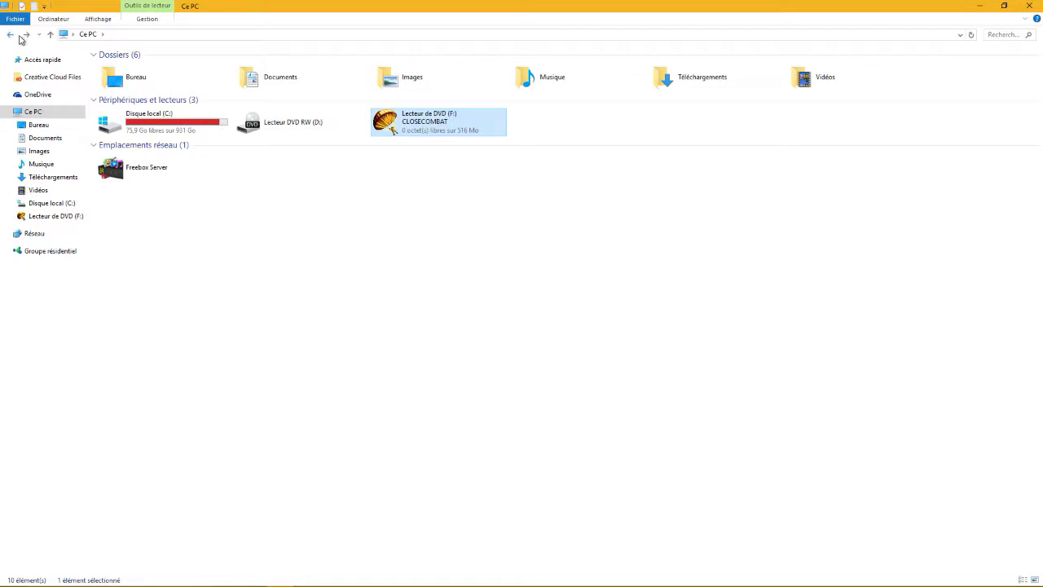
key(Return)
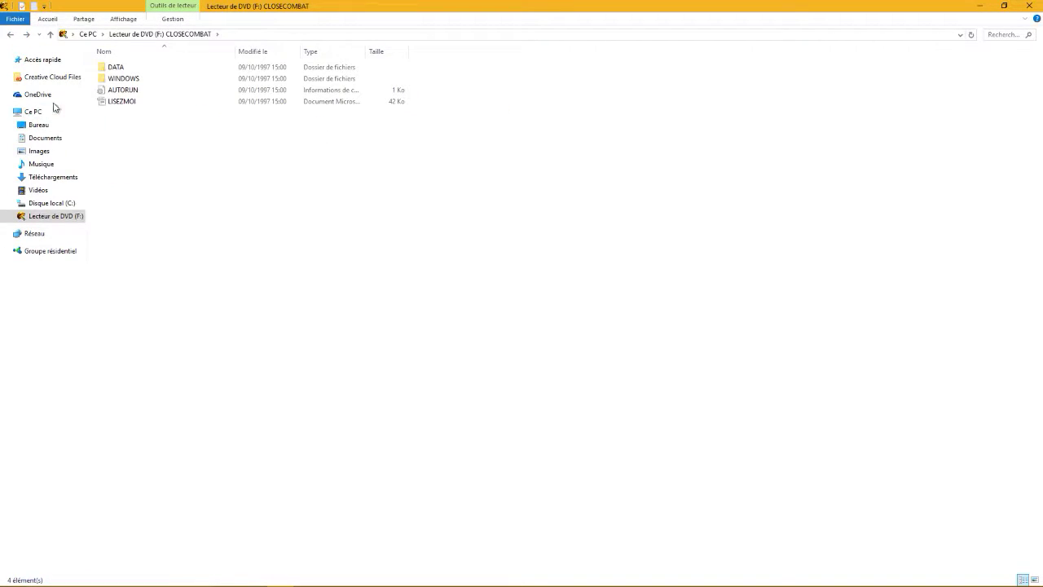
click(10, 35)
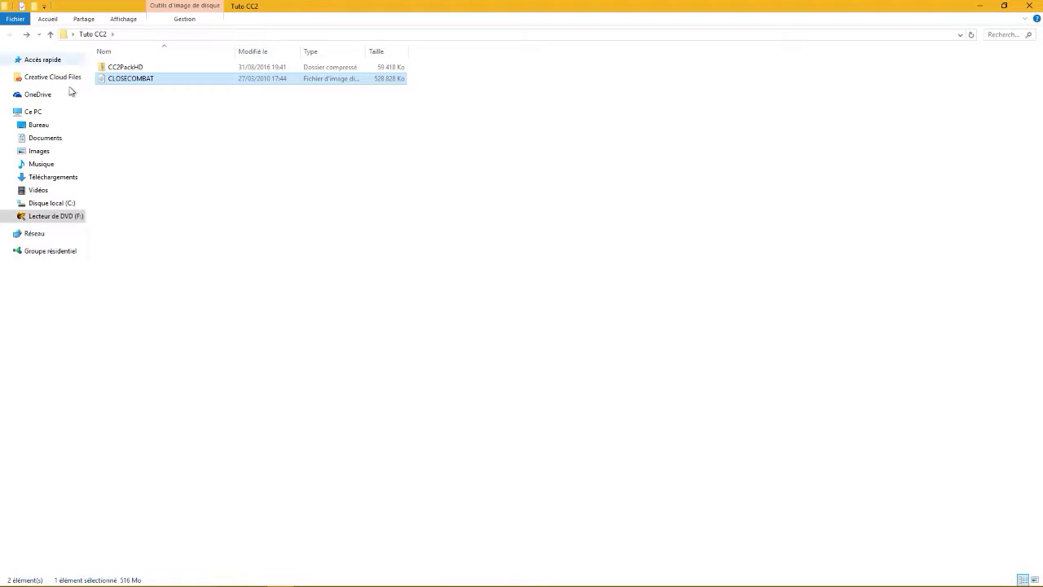
click(315, 144)
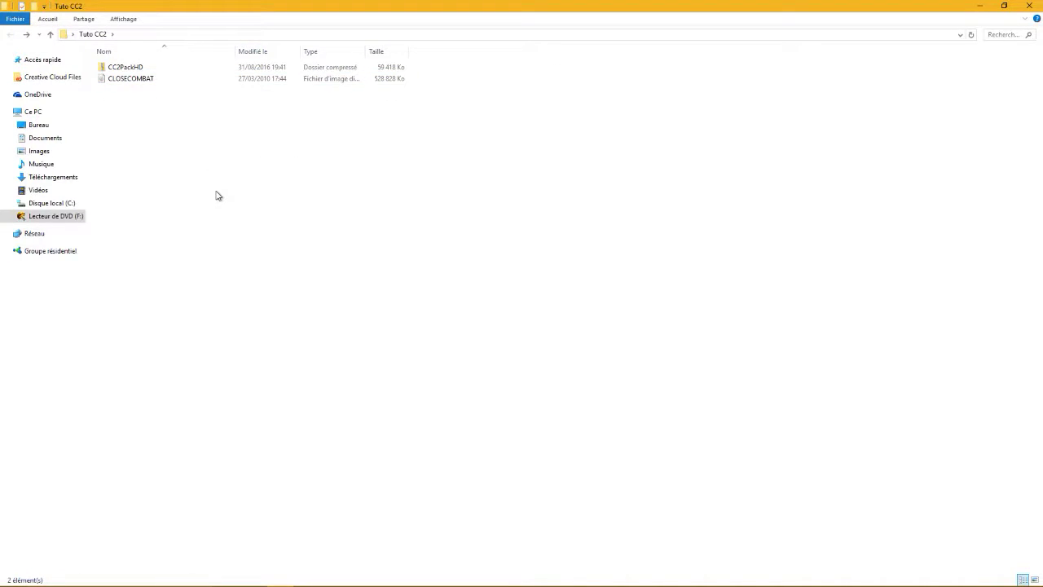
Copy all seven patch and mod archives out of the CC2PackHD compressed folder into the Tuto CC2 folder.
click(124, 71)
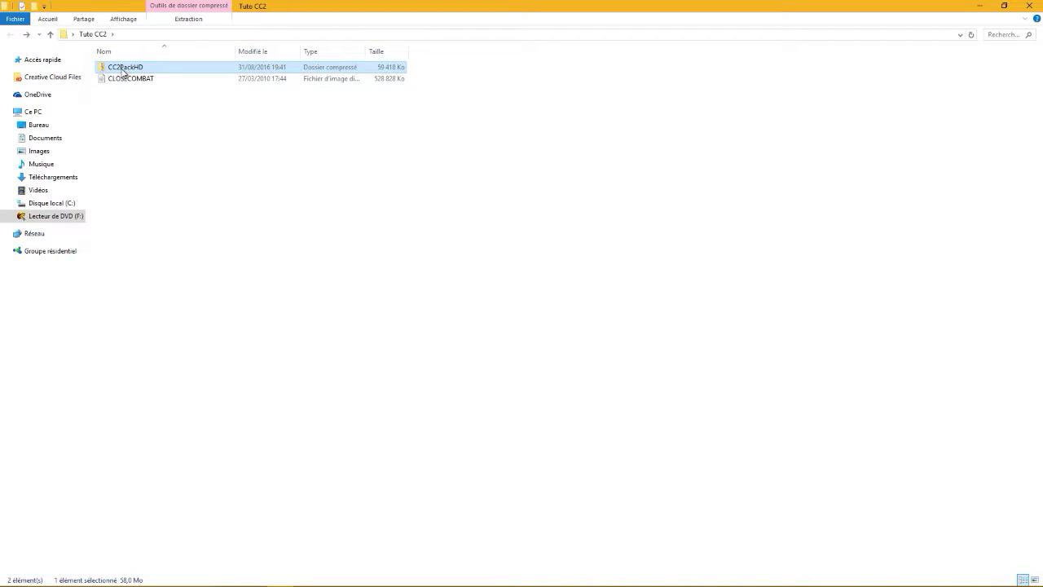
double_click(124, 71)
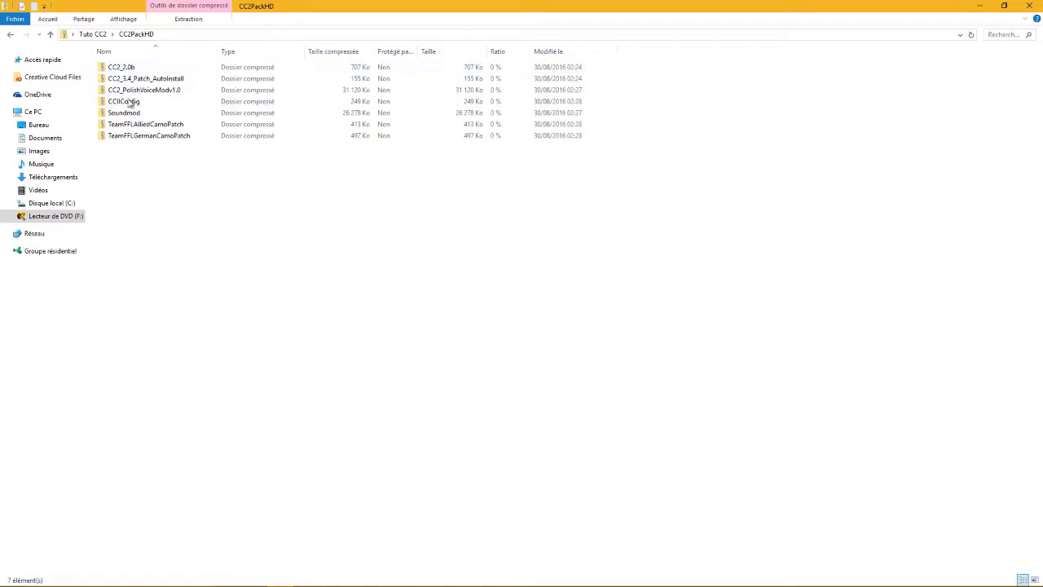
drag(113, 151, 143, 75)
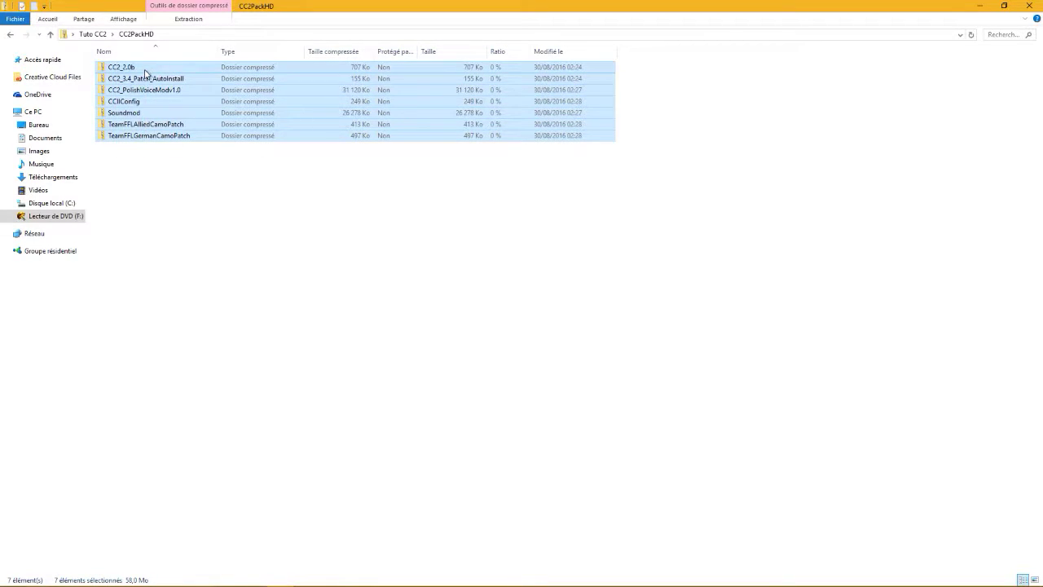
right_click(145, 76)
click(171, 105)
click(11, 34)
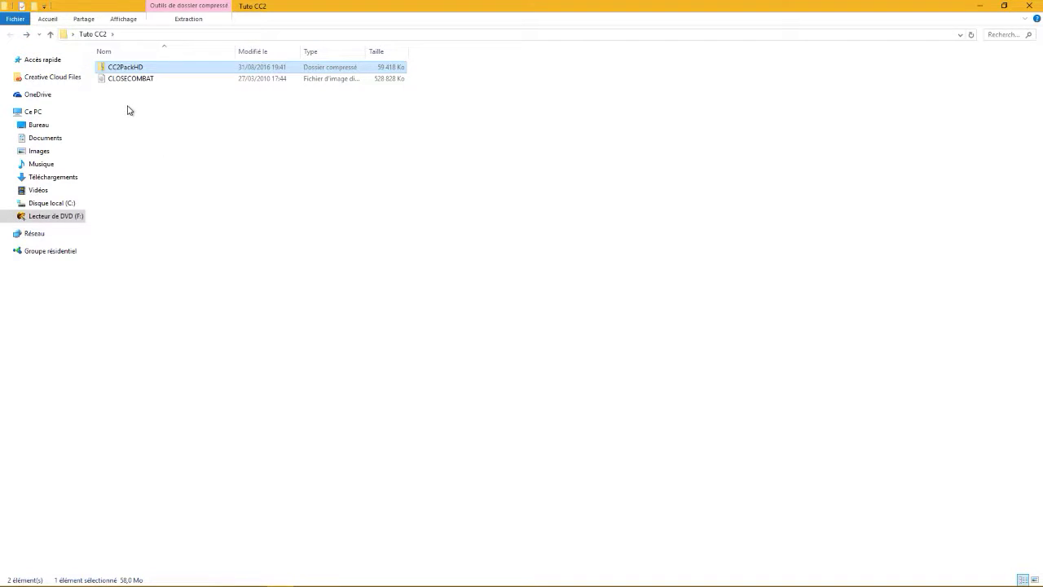
right_click(127, 108)
click(170, 182)
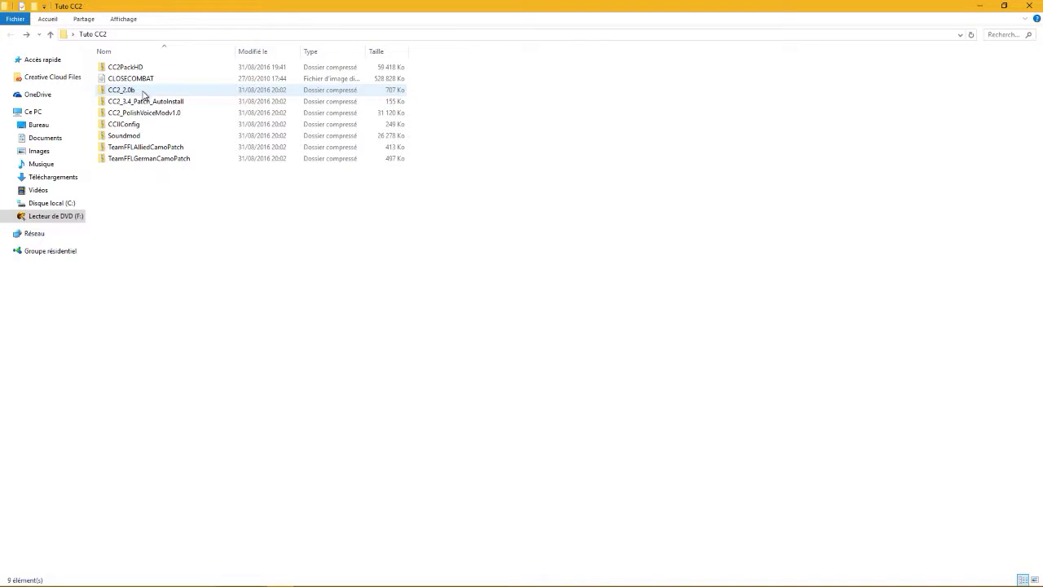
Copy the Cc2-20b application out of the CC2_2.0b compressed folder into the Tuto CC2 folder.
double_click(142, 95)
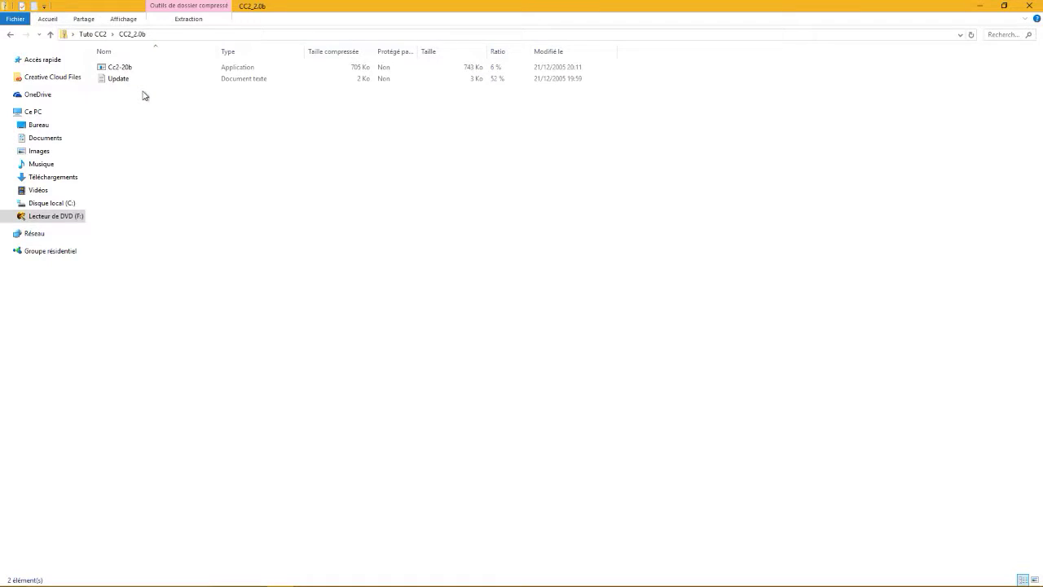
right_click(122, 70)
click(130, 100)
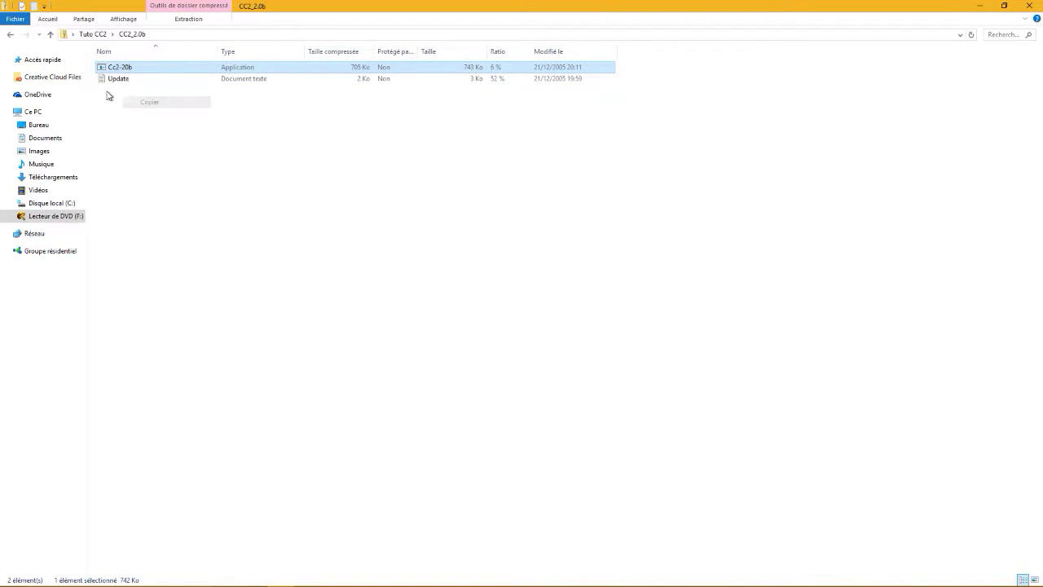
click(9, 34)
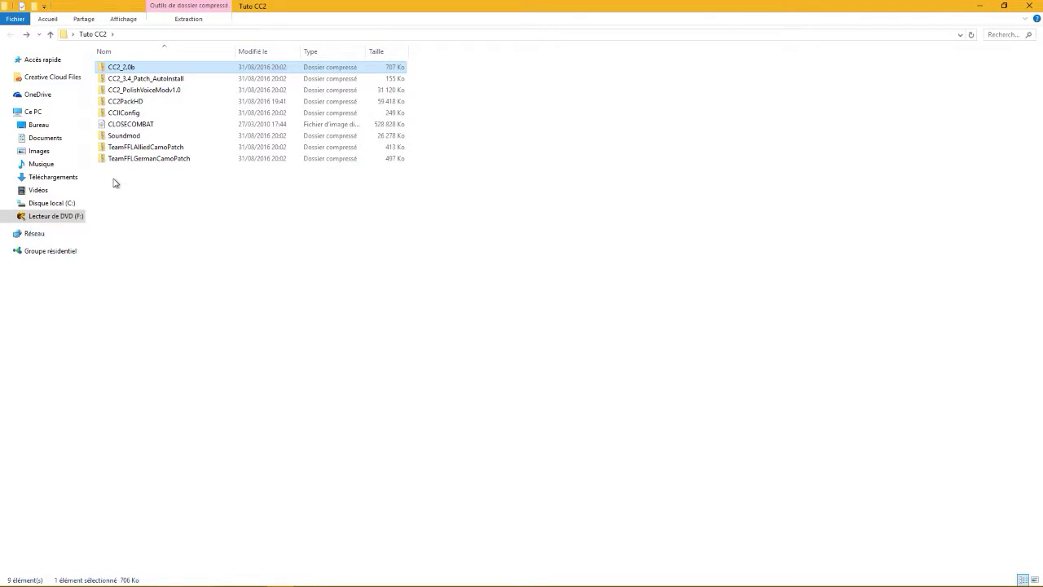
right_click(115, 183)
click(156, 254)
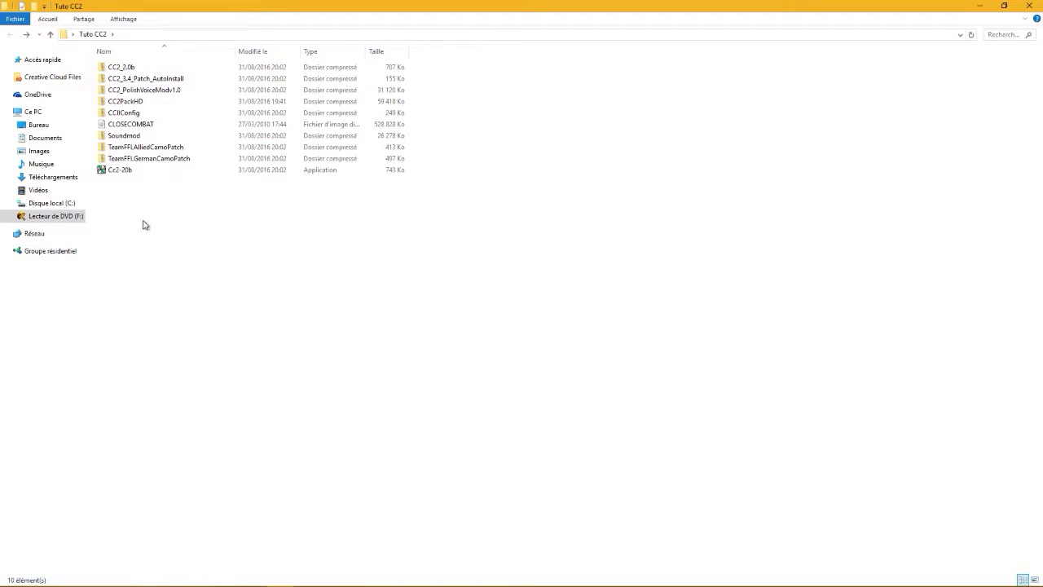
Set the Cc2-20b application to run in compatibility mode for Windows 98 / Windows Me and confirm its properties.
click(117, 172)
right_click(117, 173)
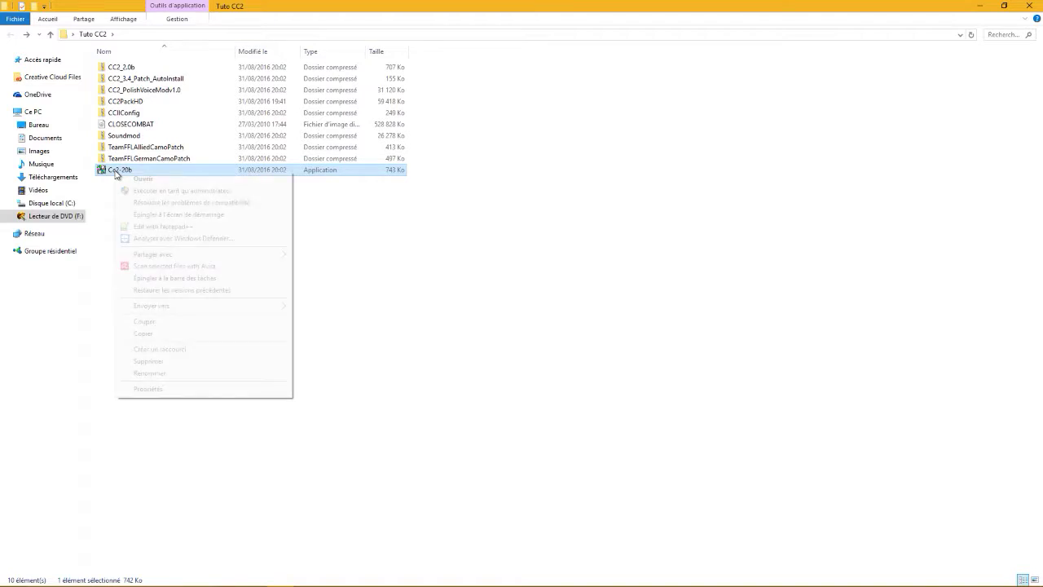
click(148, 388)
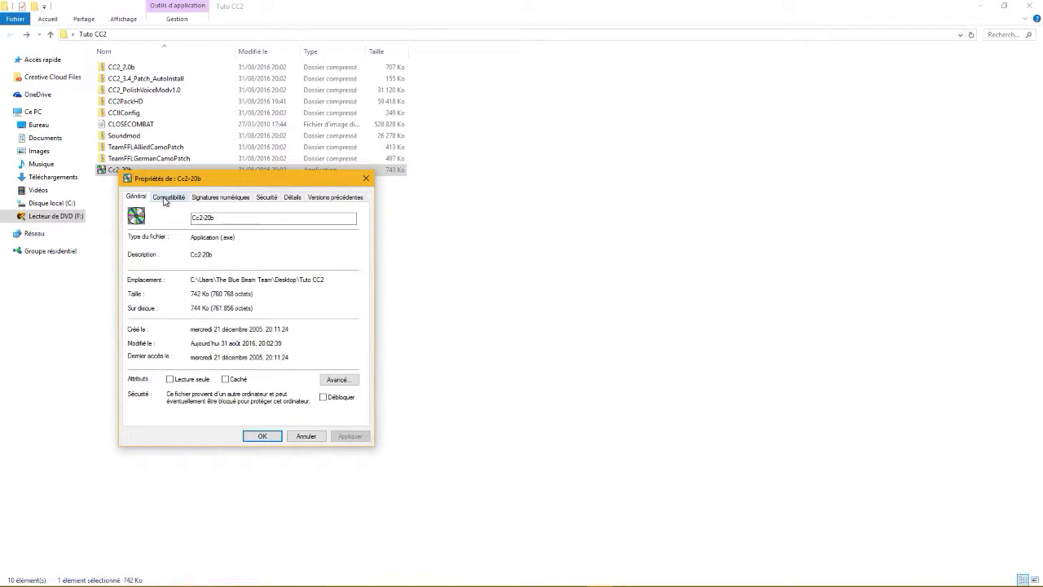
click(171, 200)
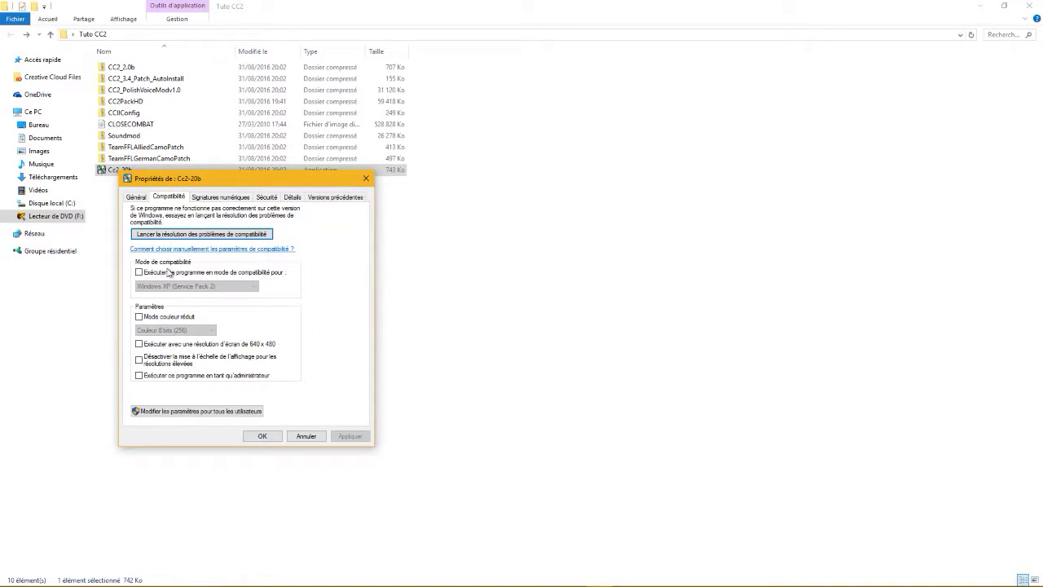
click(139, 272)
click(153, 286)
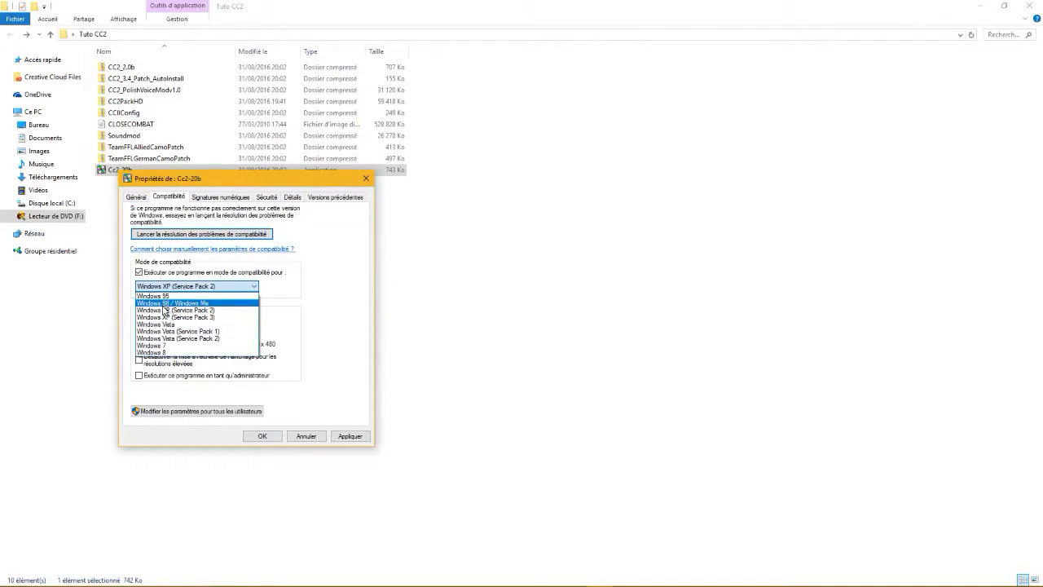
click(165, 303)
click(351, 437)
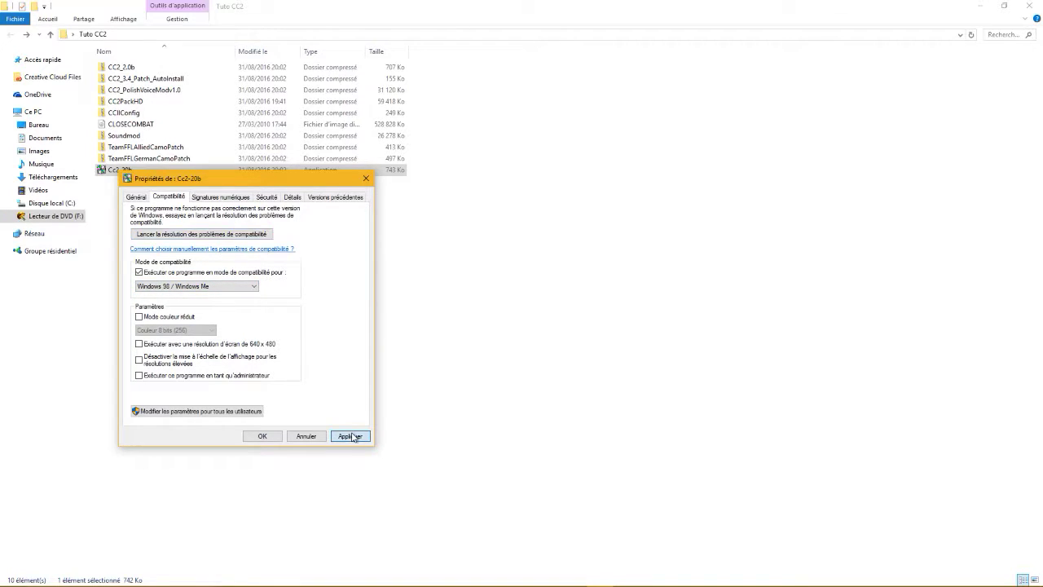
click(262, 437)
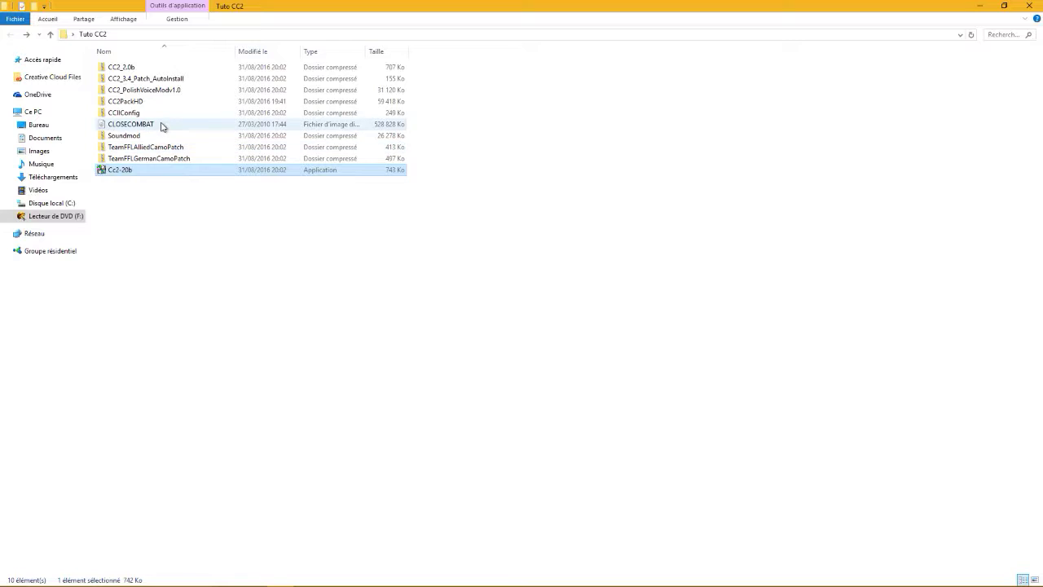
Copy the 3.4_Patch_AutoInstall application out of the CC2_3.4_Patch_AutoInstall compressed folder into the Tuto CC2 folder.
double_click(157, 81)
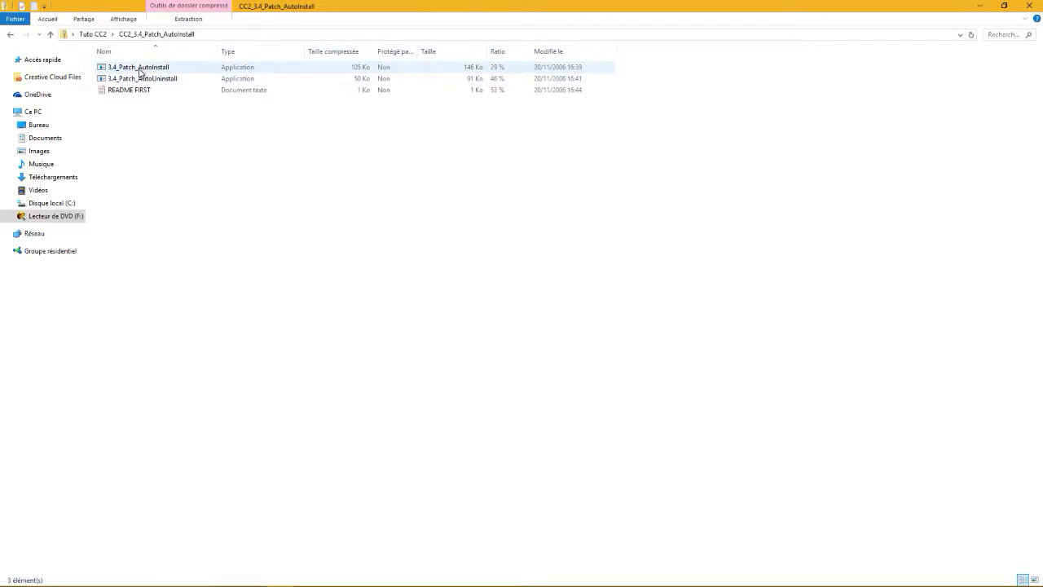
click(137, 67)
right_click(137, 70)
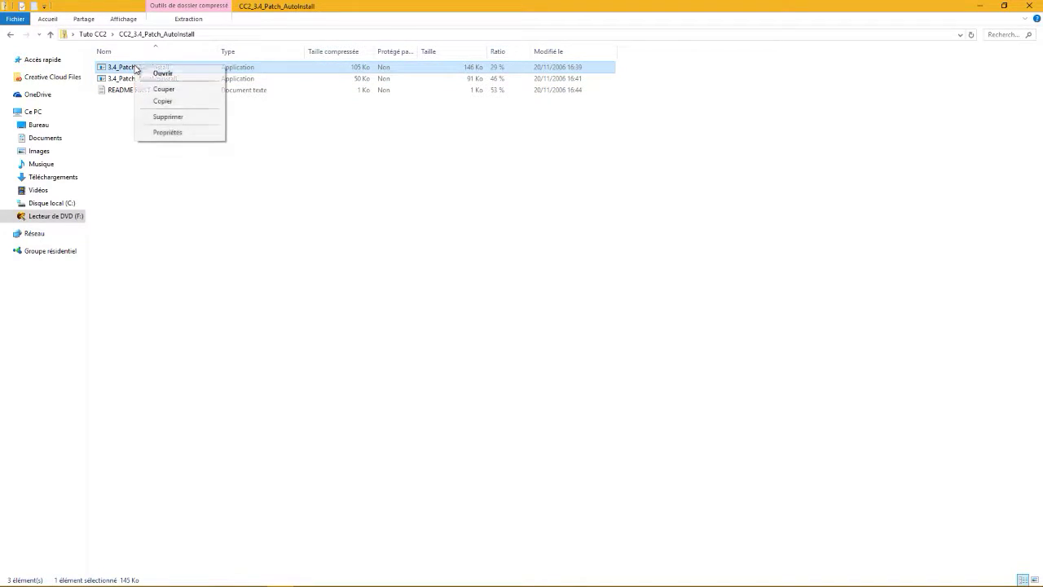
click(150, 101)
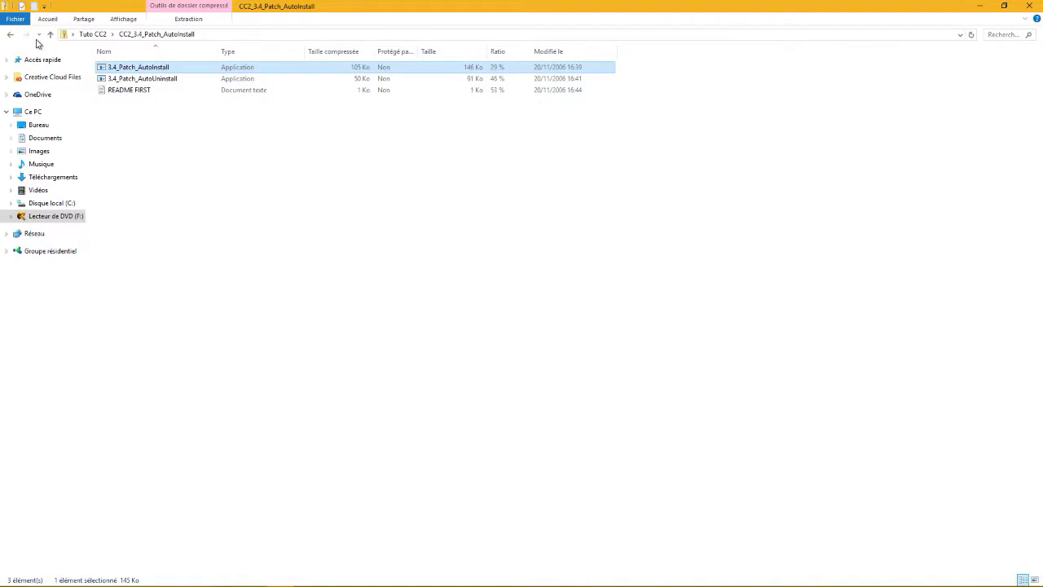
click(11, 35)
right_click(131, 193)
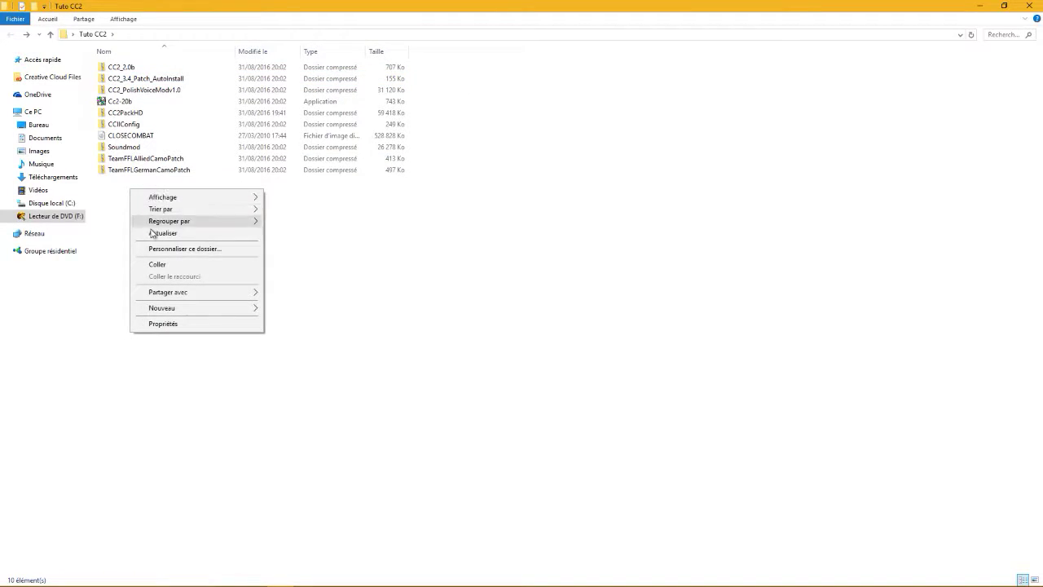
click(168, 264)
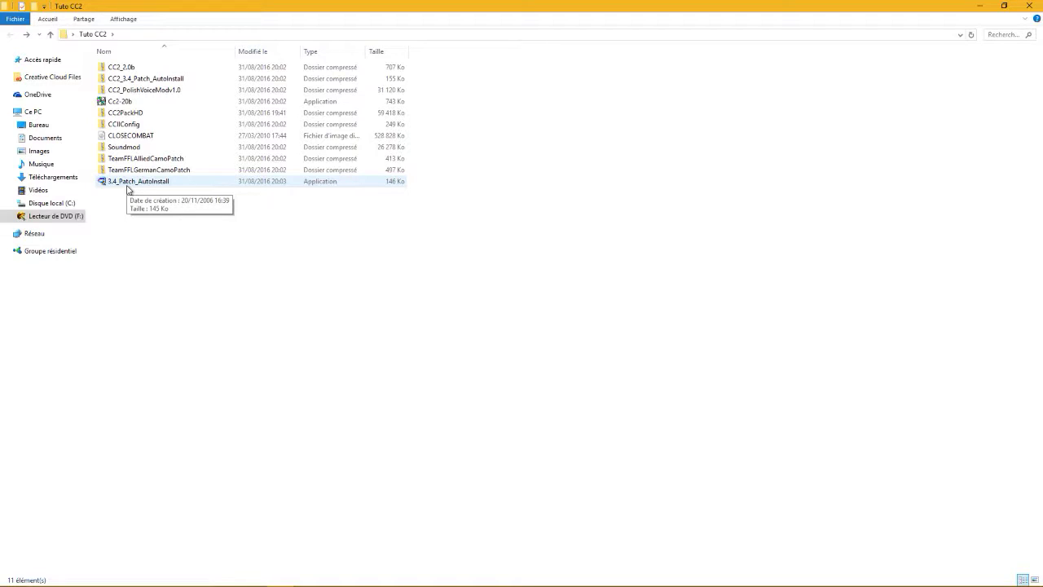
Run and authorize 3.4_Patch_AutoInstall, look at its WinZip Self-Extractor without the on-screen keyboard, and close it without unzipping.
double_click(166, 184)
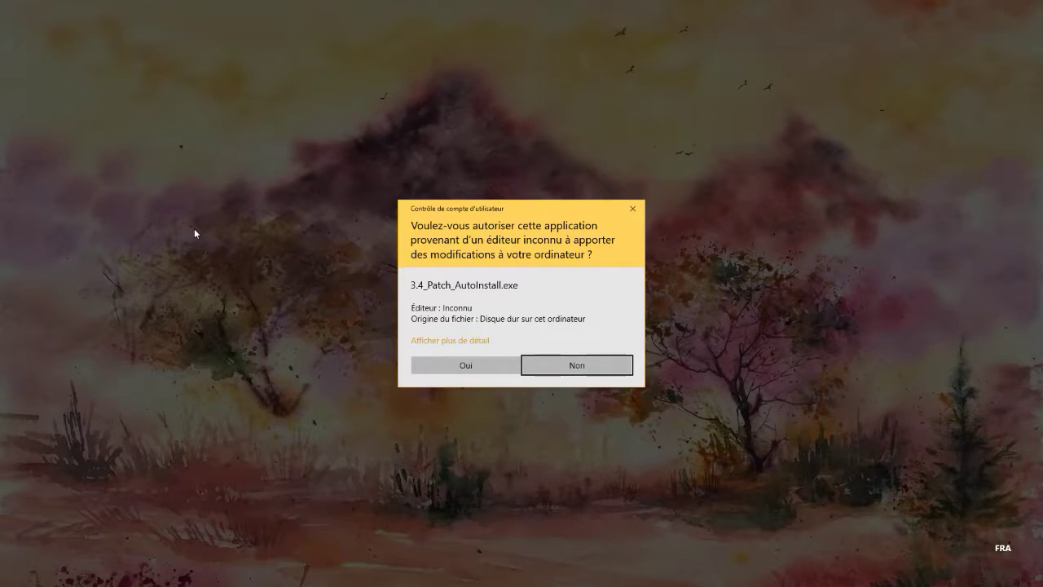
click(447, 361)
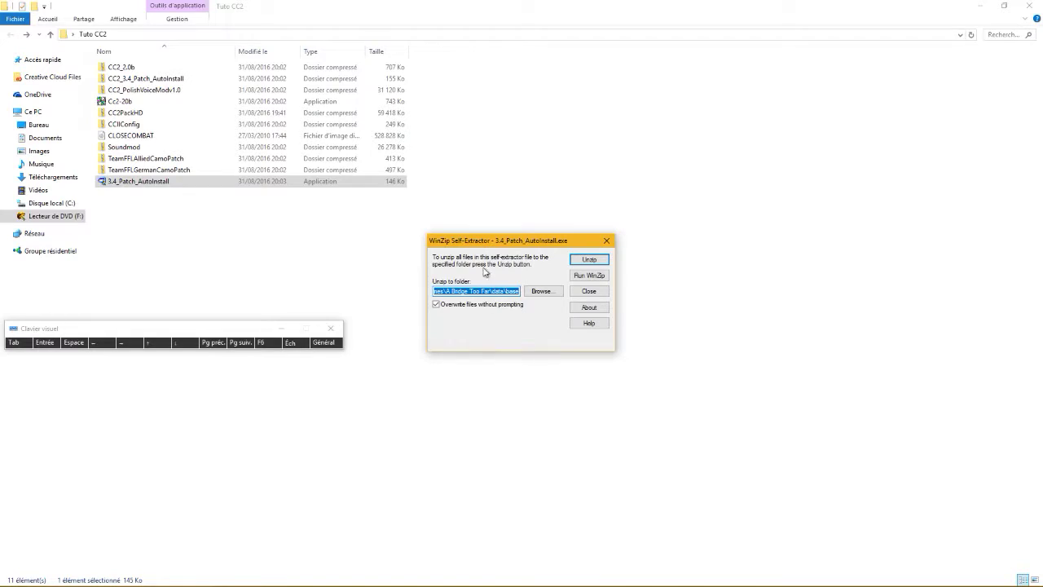
click(329, 327)
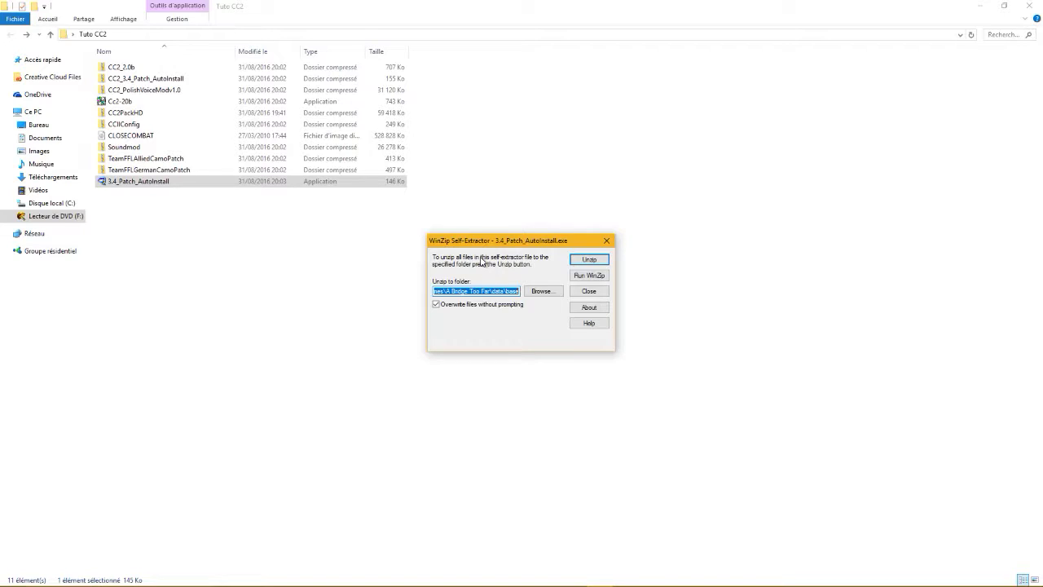
click(607, 242)
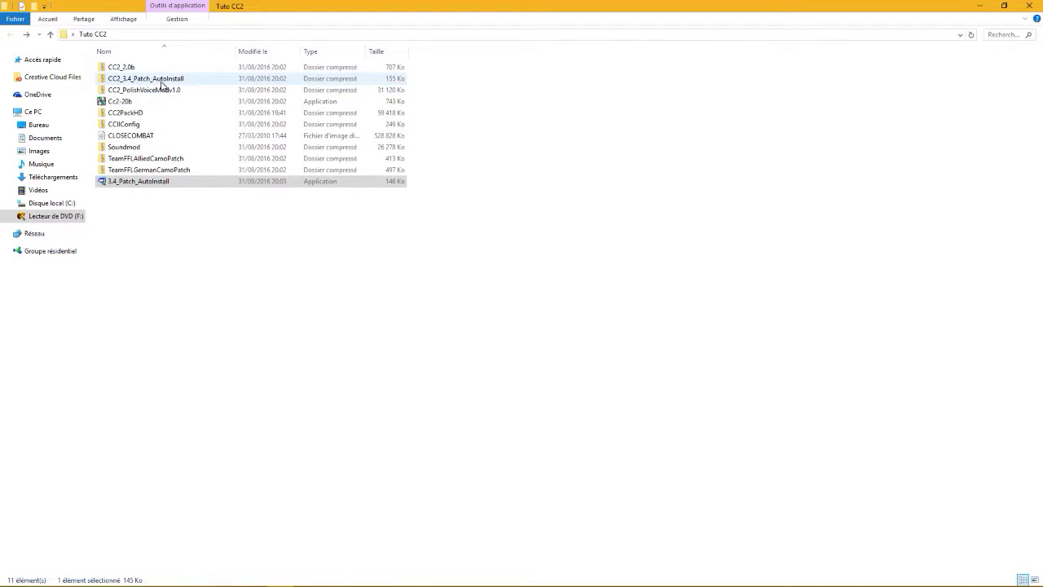
Copy the Soundmod application out of the Soundmod compressed folder into the Tuto CC2 folder.
click(137, 127)
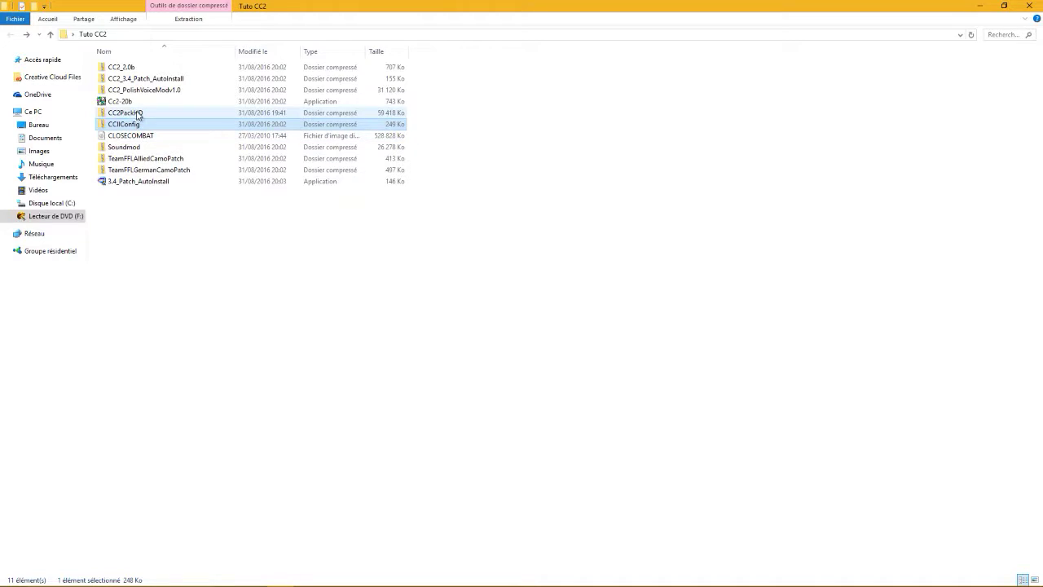
click(128, 150)
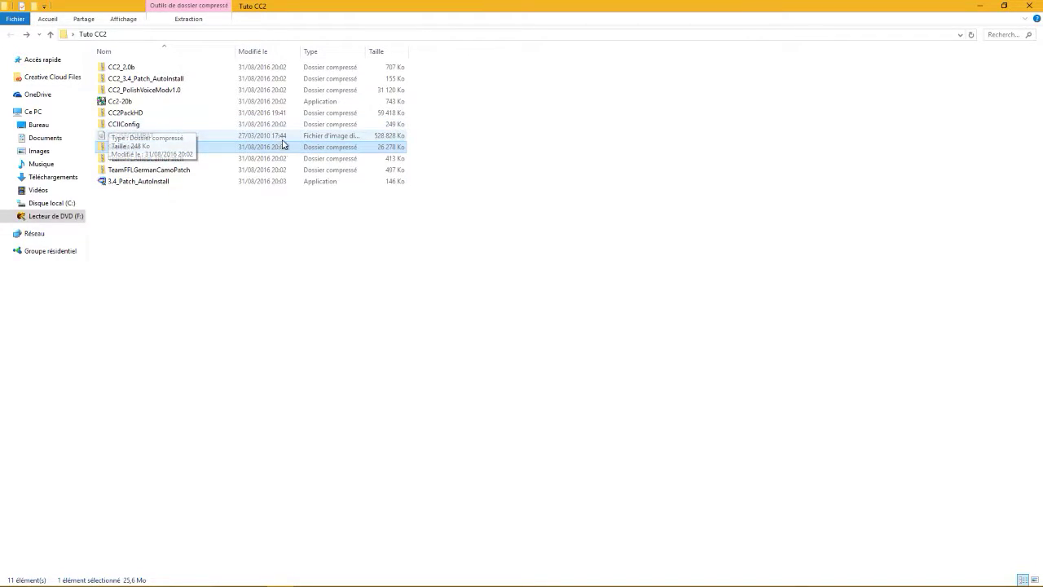
double_click(148, 151)
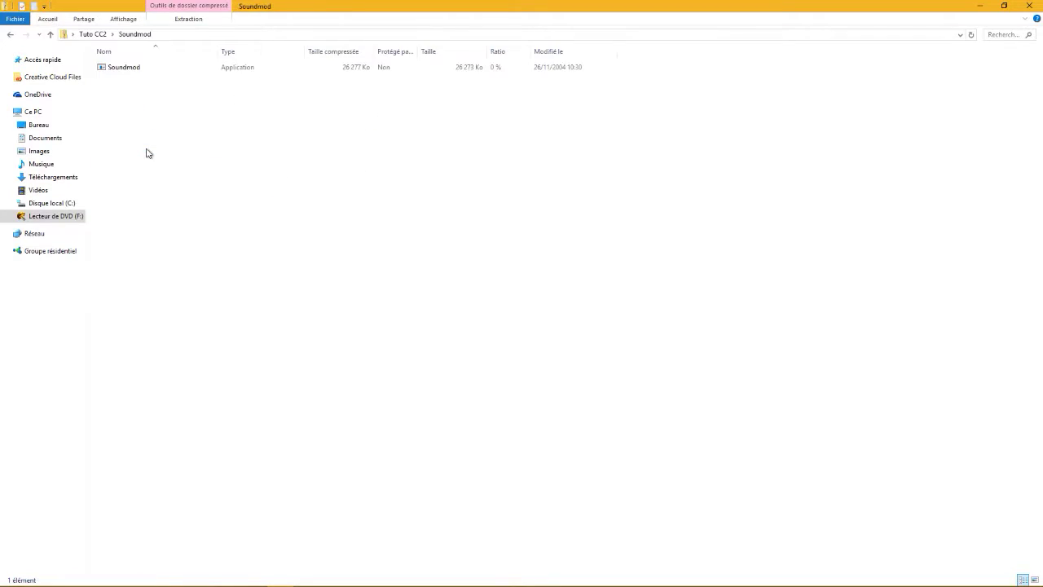
click(118, 68)
right_click(118, 68)
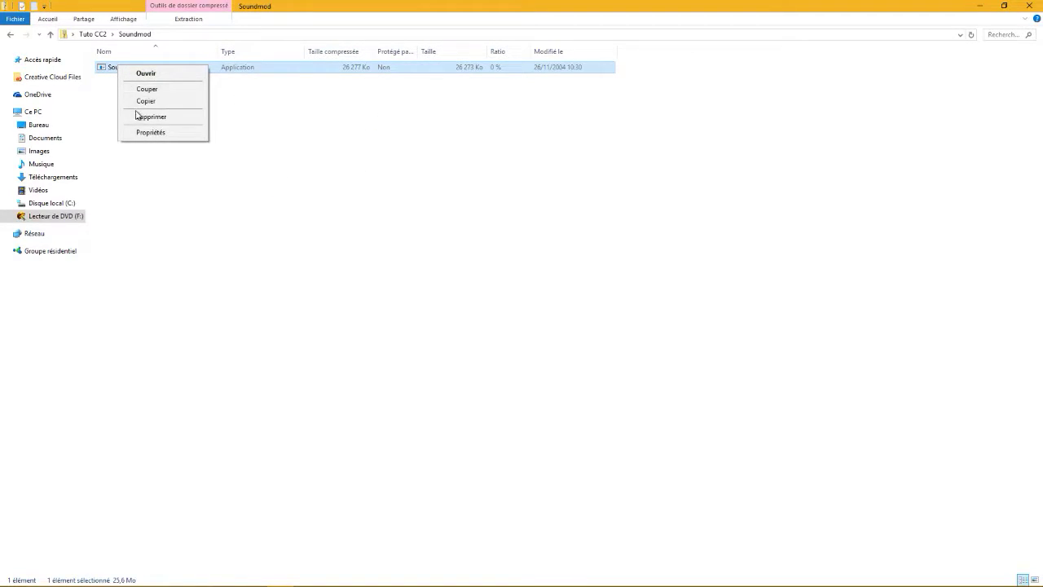
click(139, 102)
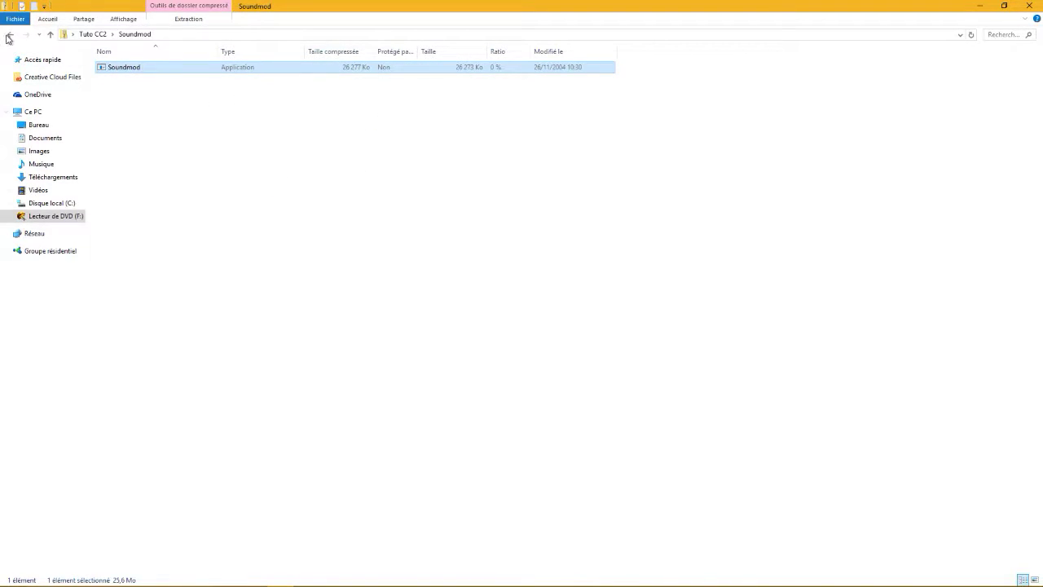
click(8, 39)
right_click(122, 206)
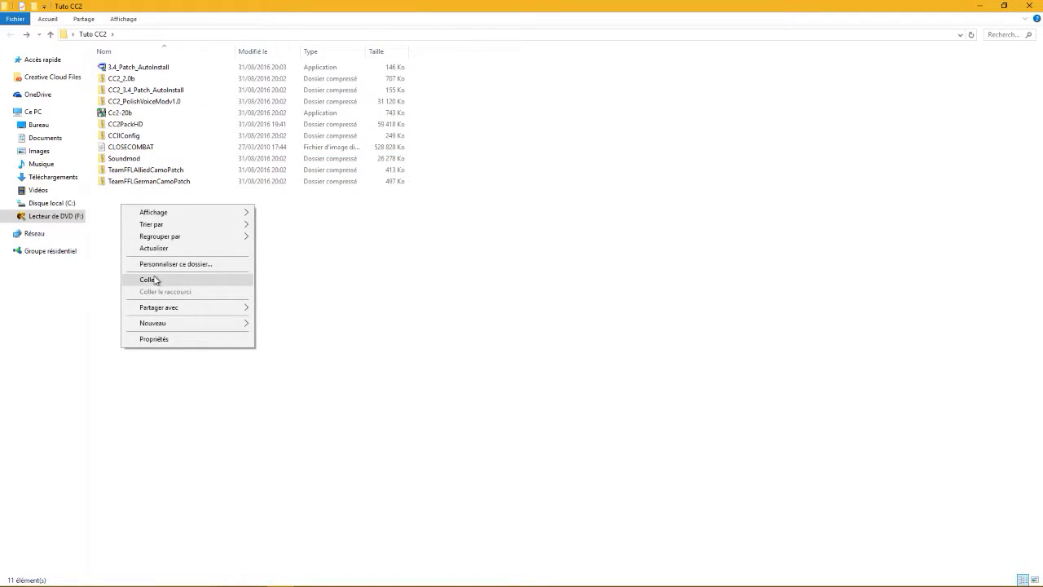
click(151, 280)
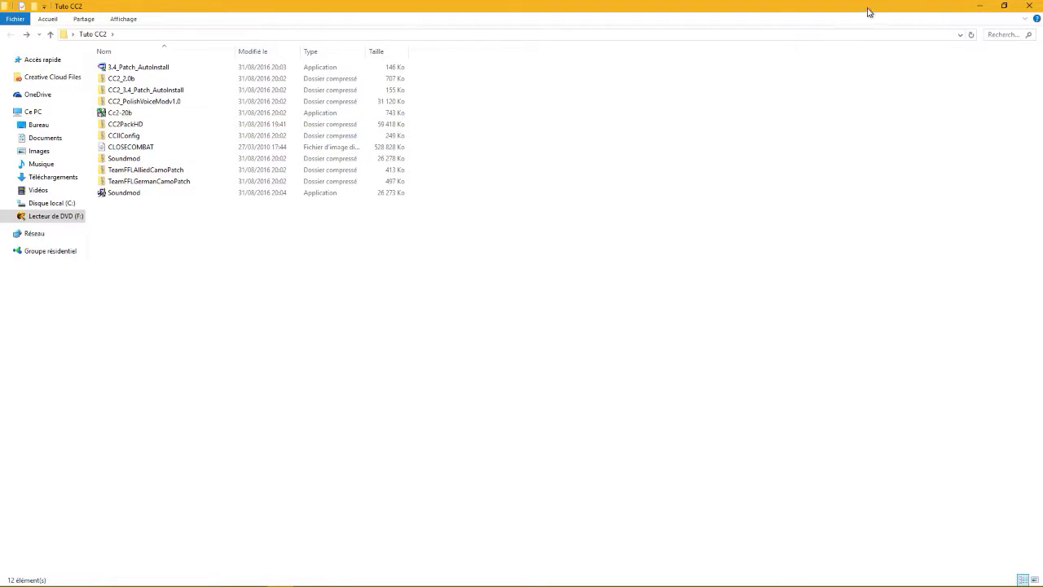
Launch the CC2 Configuration Manager from the desktop, examine its installed and not installed plug-ins, and return to the Tuto CC2 folder.
click(971, 6)
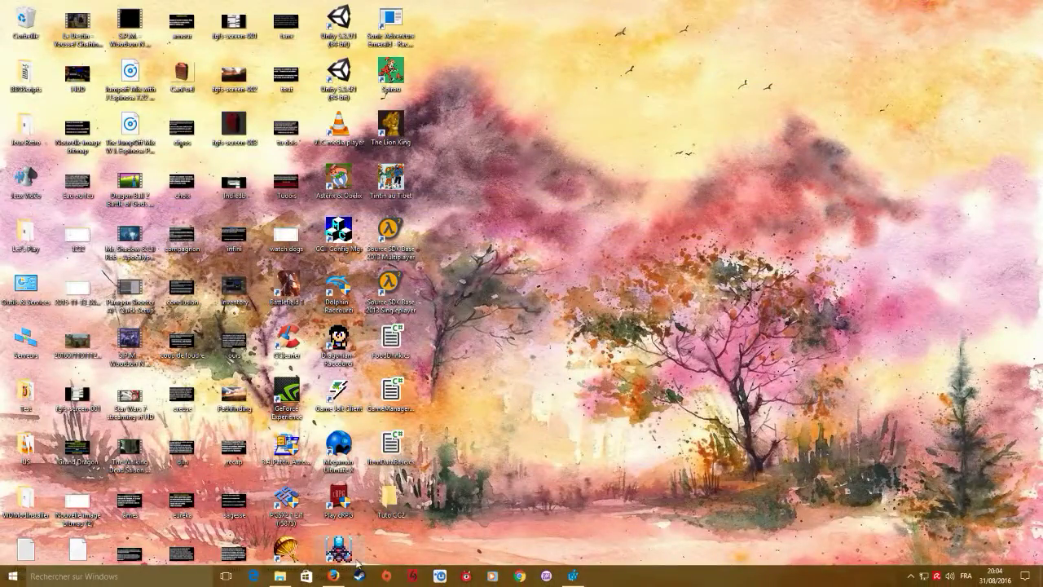
double_click(342, 236)
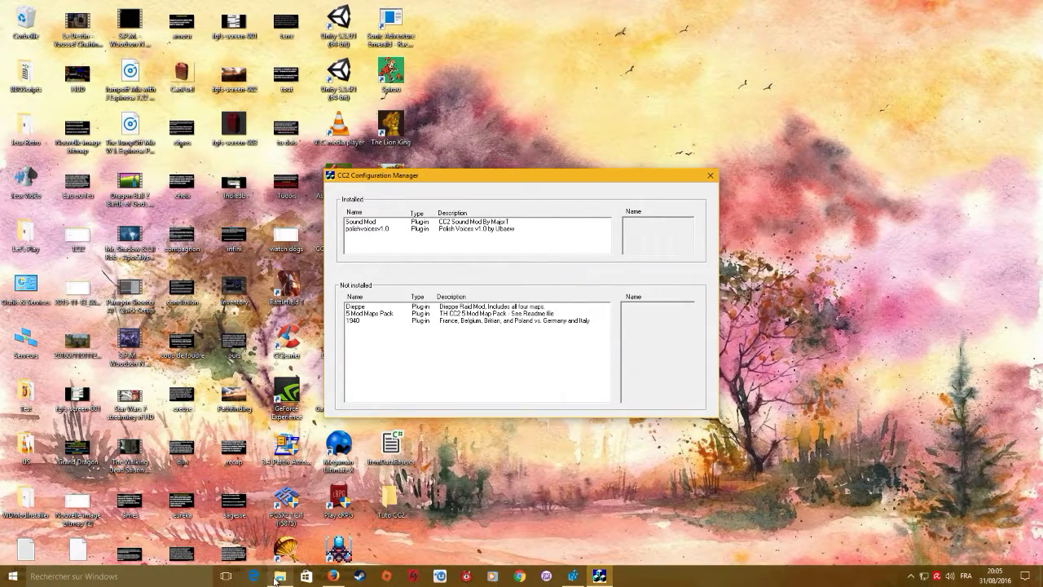
click(280, 578)
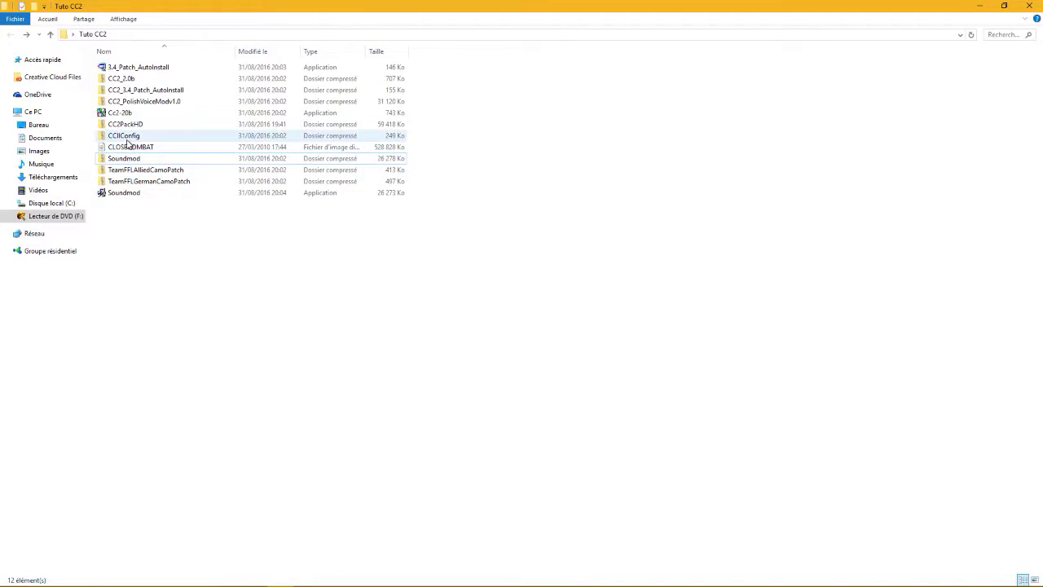
Open the Plugins folder of the configuration manager under Programmes, Zeppo, CCII on the local disk (C:).
click(61, 203)
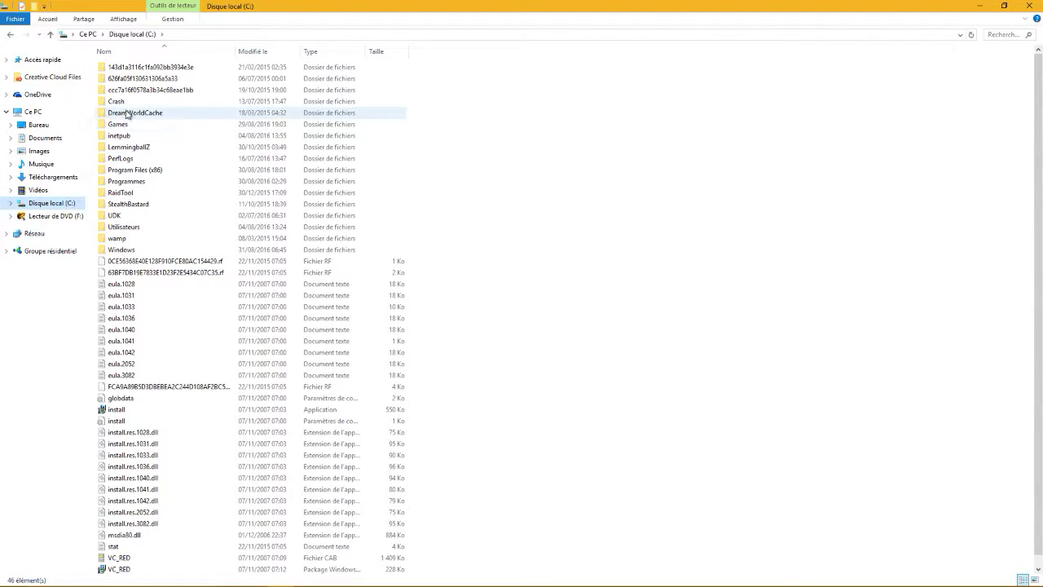
double_click(137, 181)
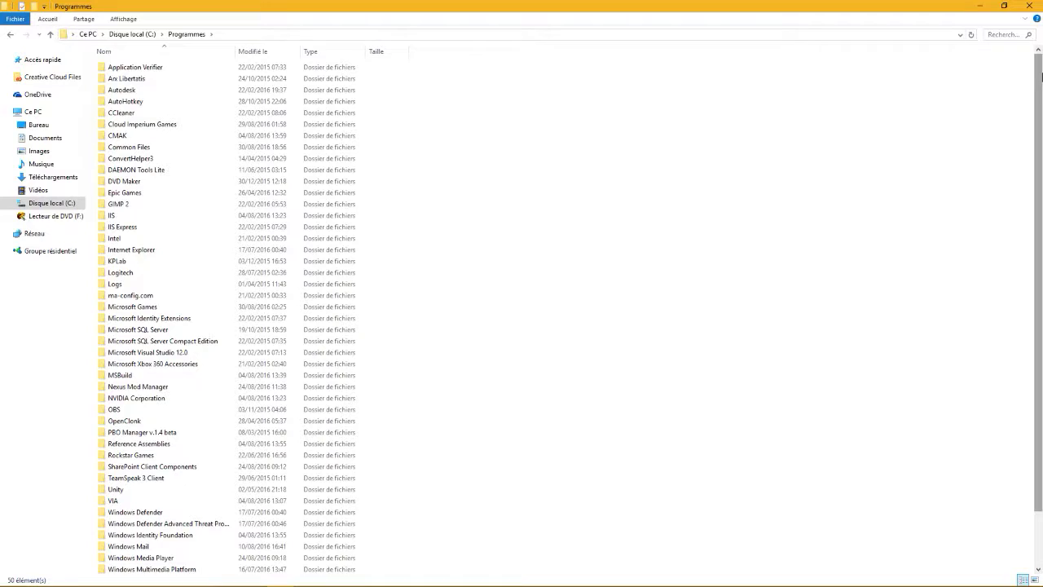
scroll(1039, 236, down, 2)
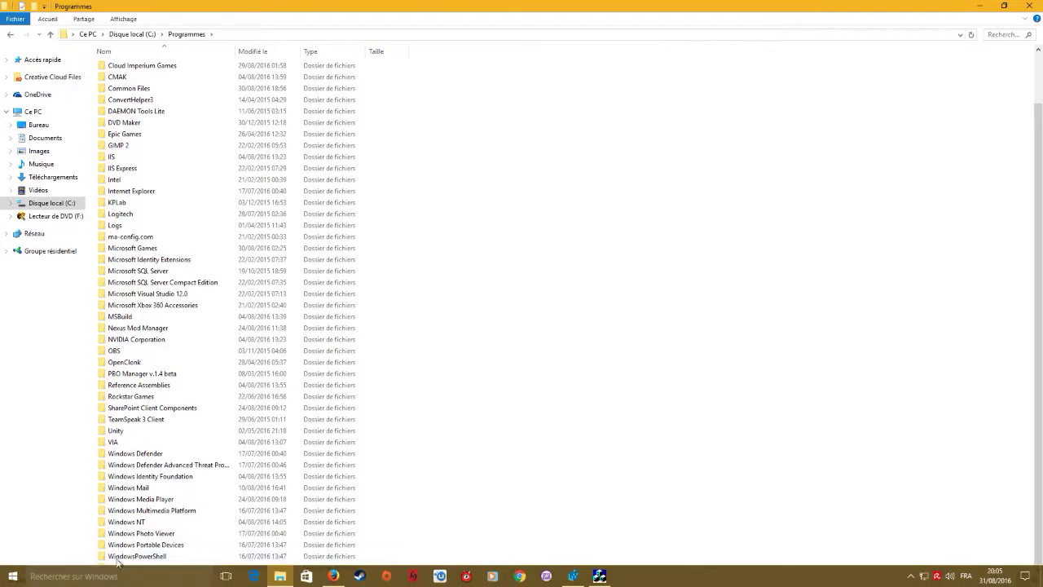
double_click(127, 568)
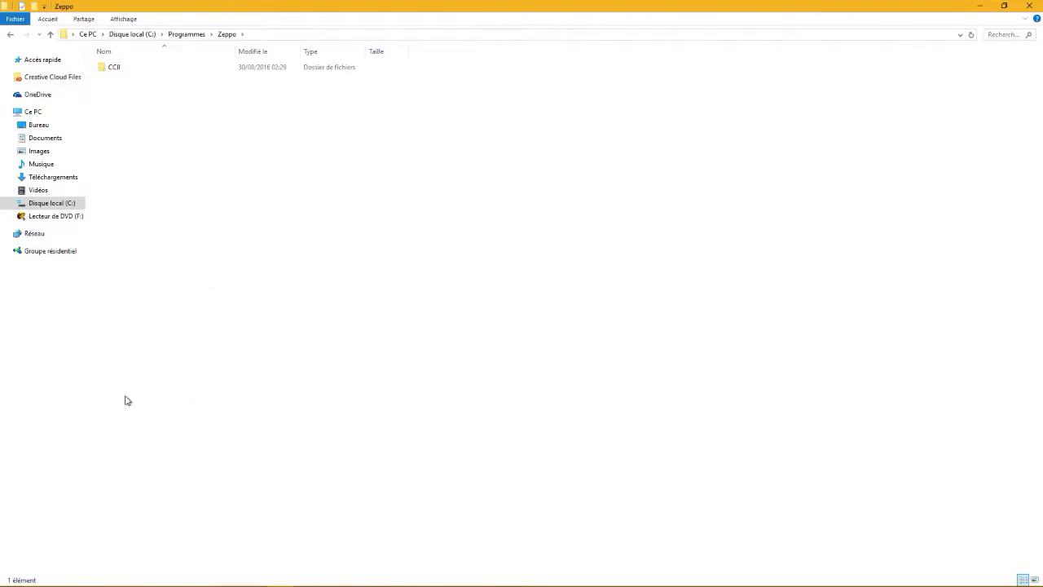
double_click(106, 69)
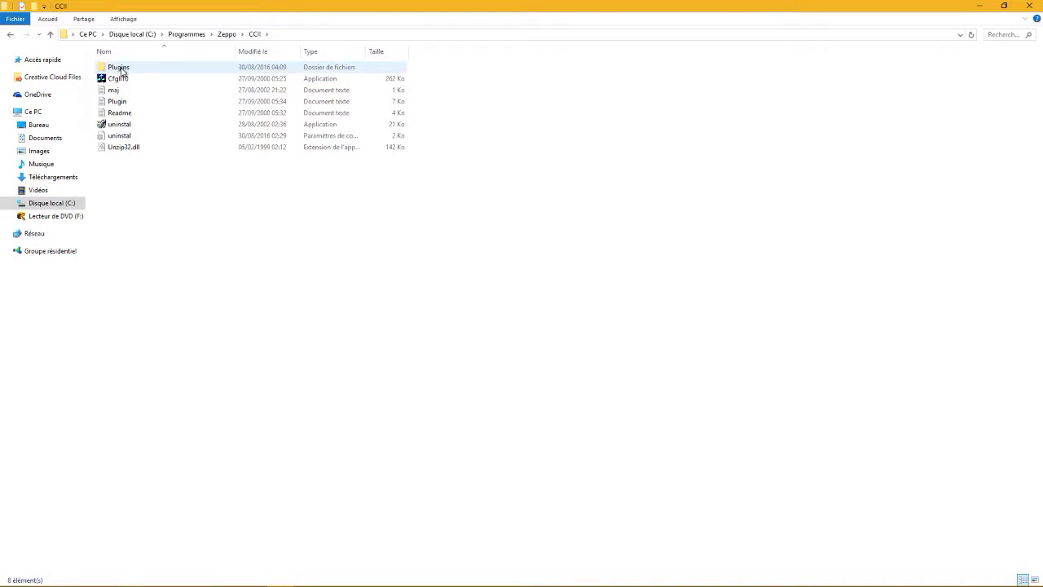
double_click(119, 69)
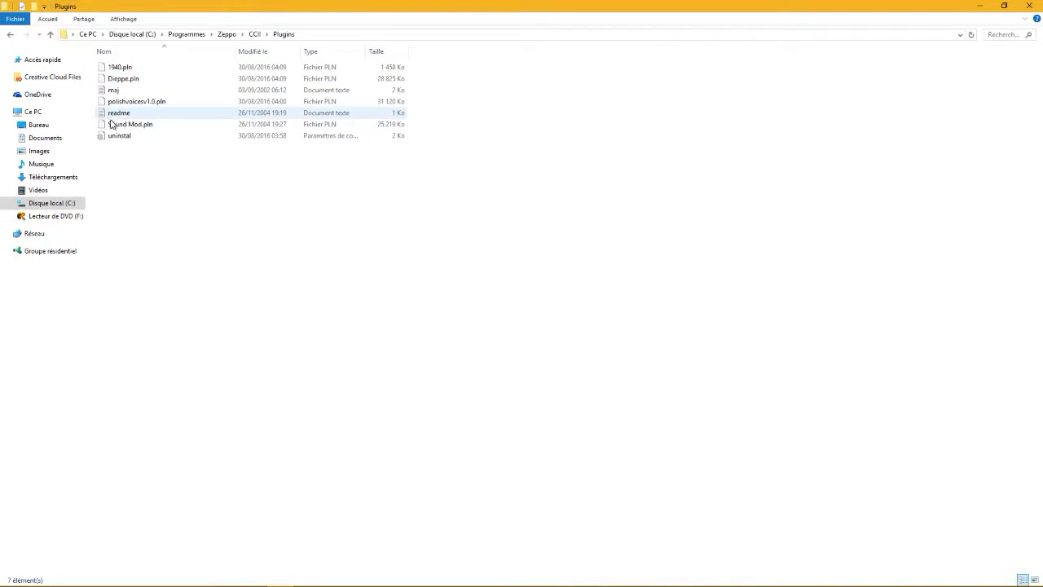
Shrink the Plugins folder window and open the Tuto CC2 folder in a smaller window beside it.
click(1003, 6)
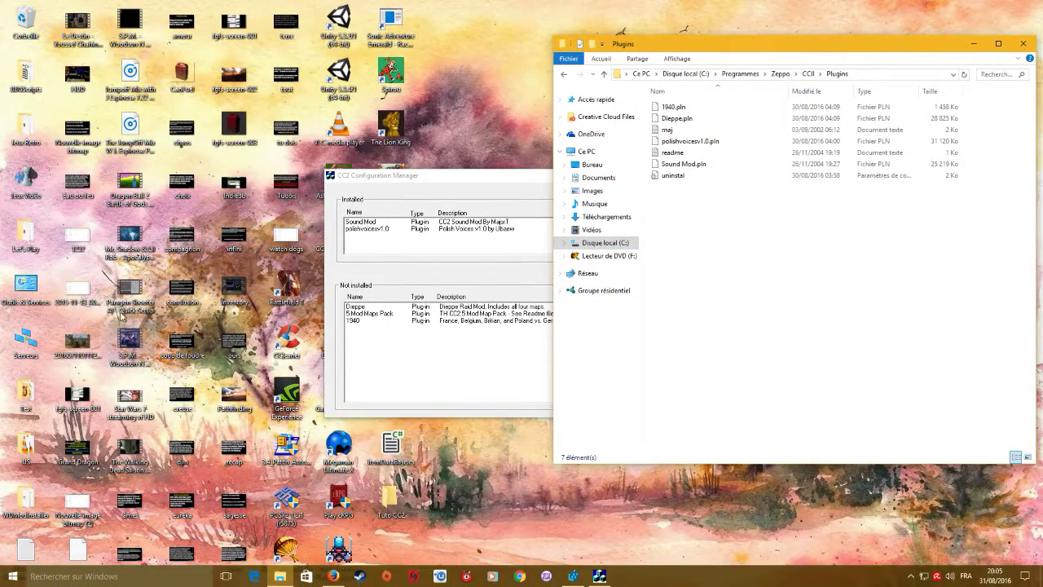
double_click(409, 515)
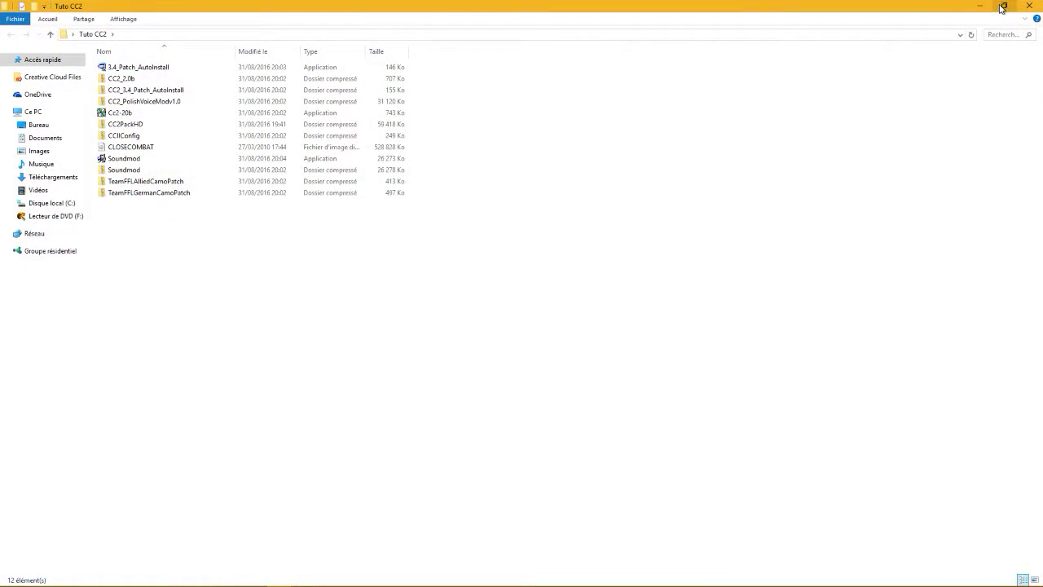
click(1003, 6)
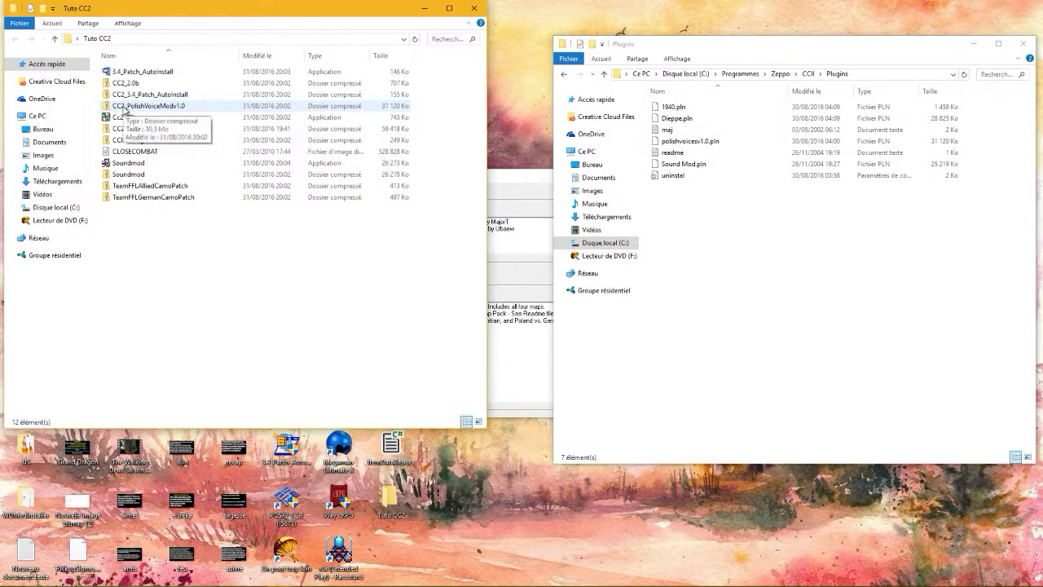
Look inside the CC2_PolishVoiceModv1.0 compressed folder, compare its polishvoicesv1.0.pln with the Plugins folder, and return to the Tuto CC2 folder.
click(124, 108)
double_click(123, 107)
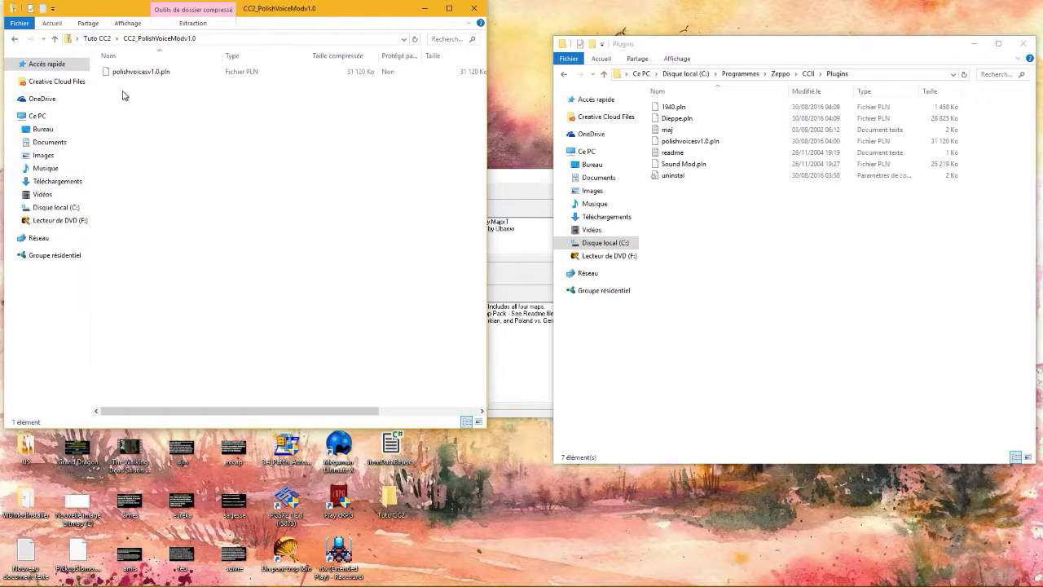
click(126, 74)
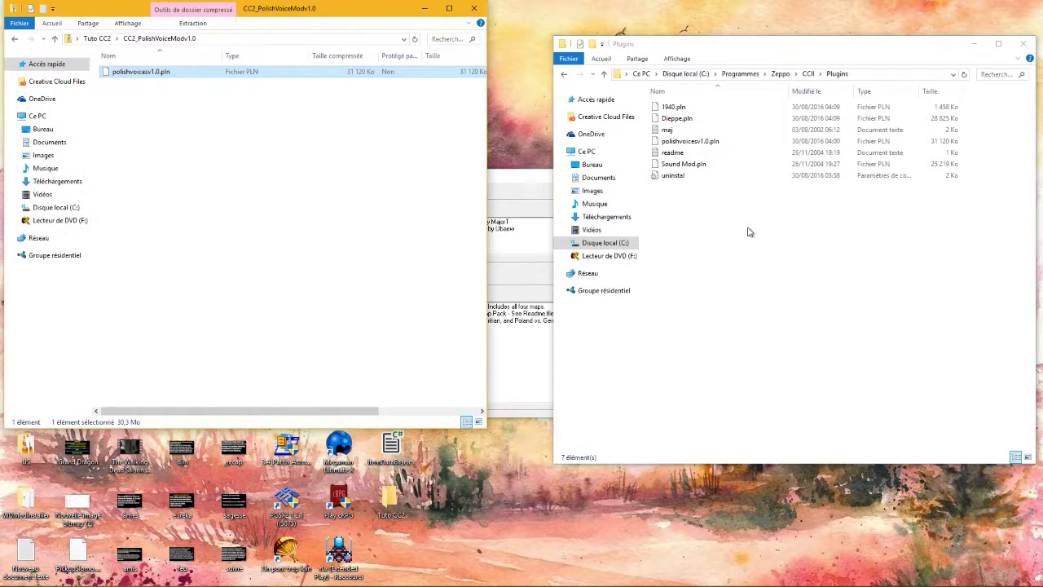
double_click(693, 142)
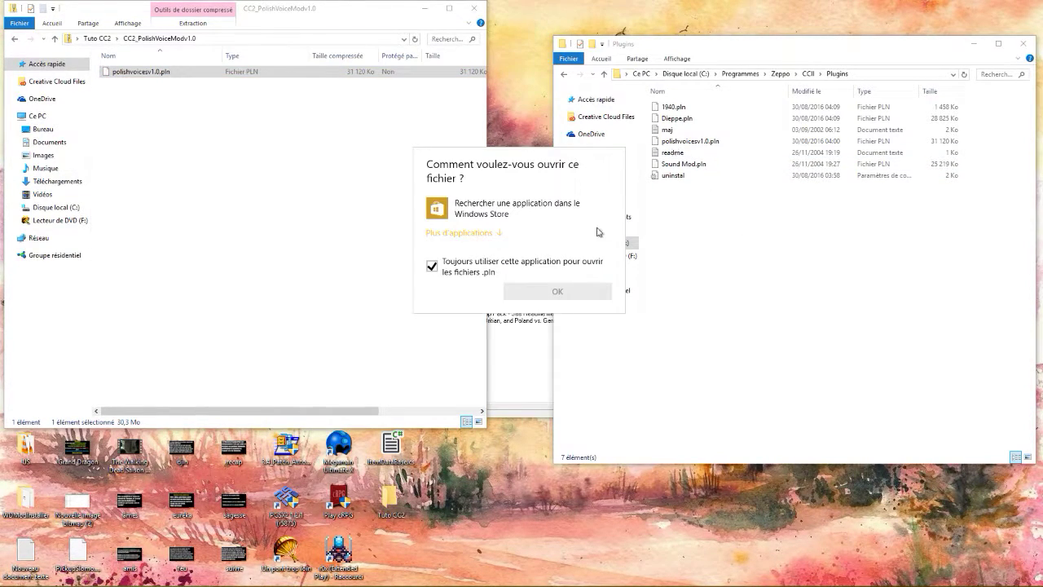
click(564, 209)
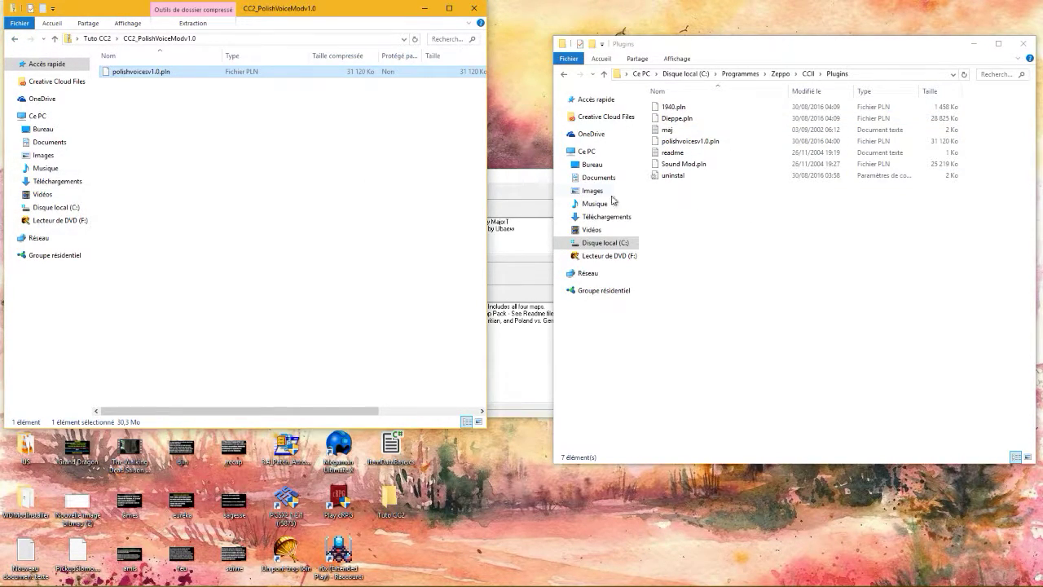
click(14, 41)
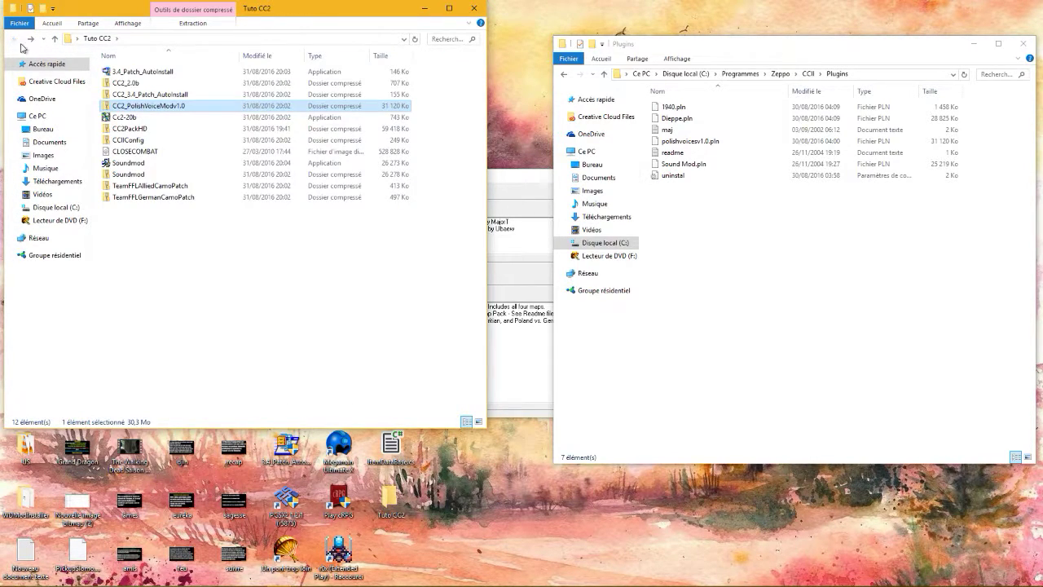
click(504, 189)
click(708, 176)
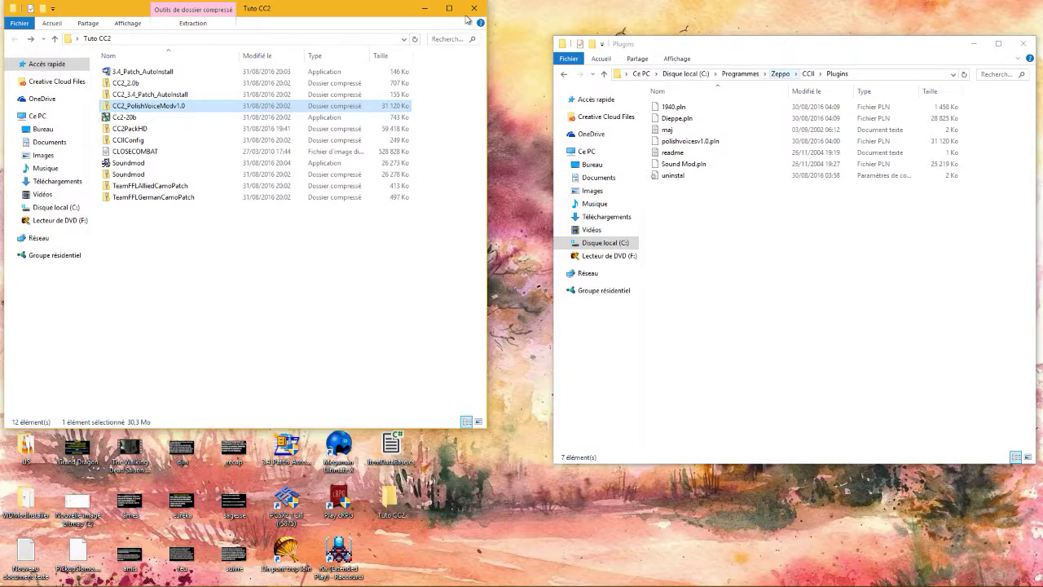
Minimize the Tuto CC2 window, launch the CC2 Configuration Manager, and view the Install option of the Dieppe plug-in without installing it.
click(425, 9)
double_click(339, 240)
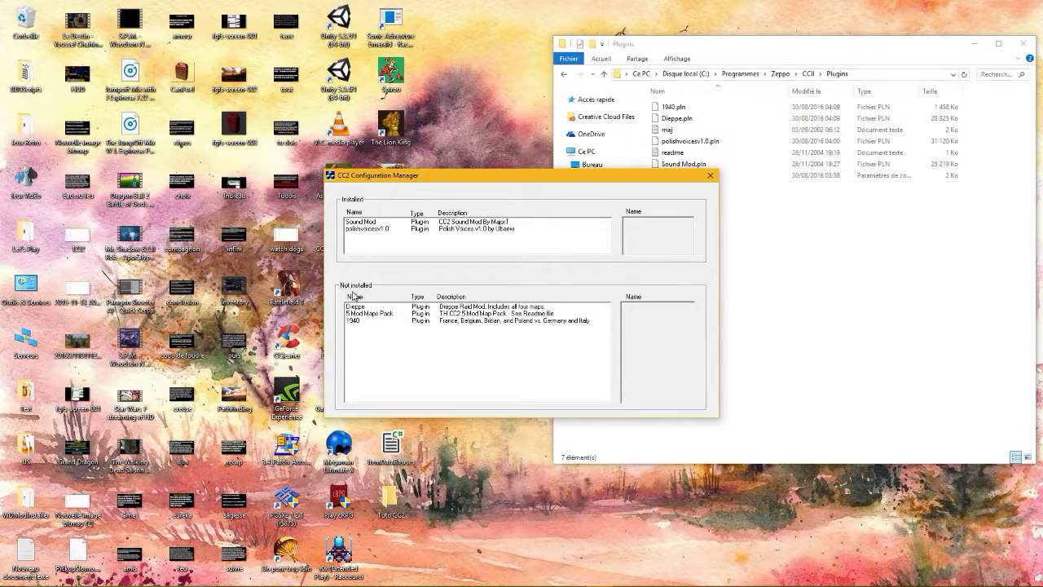
click(493, 308)
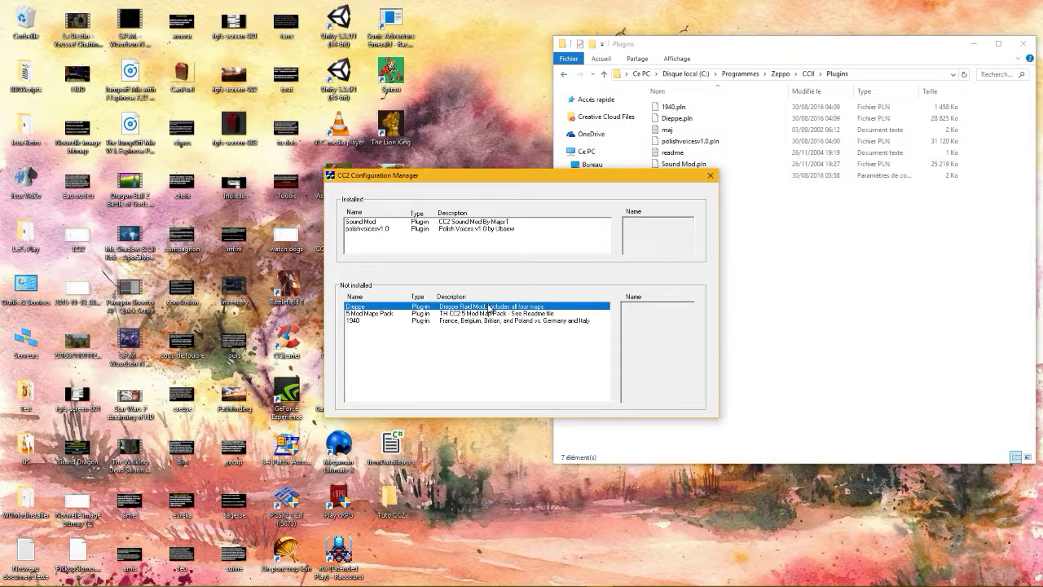
right_click(466, 312)
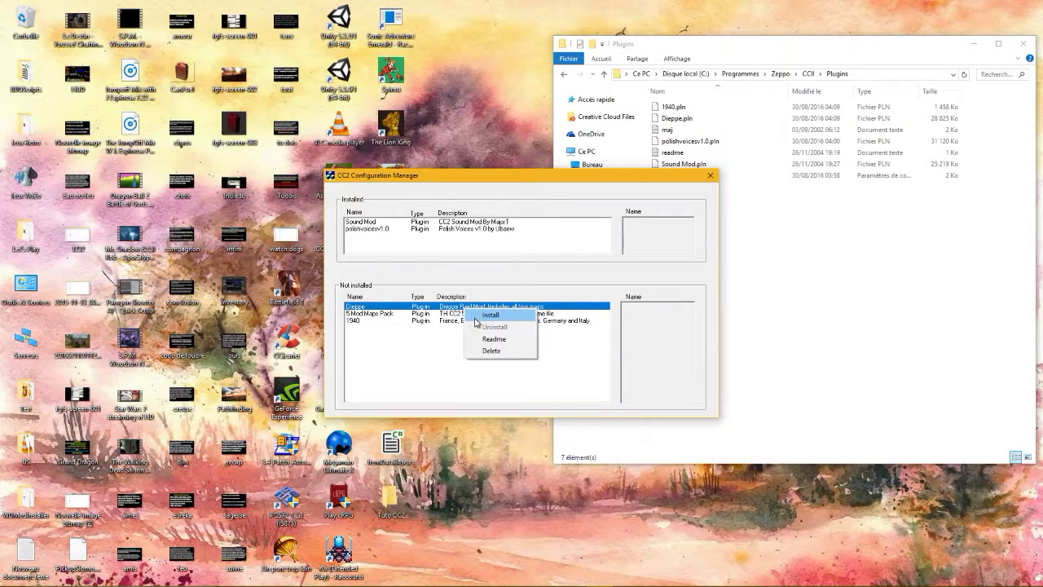
click(442, 320)
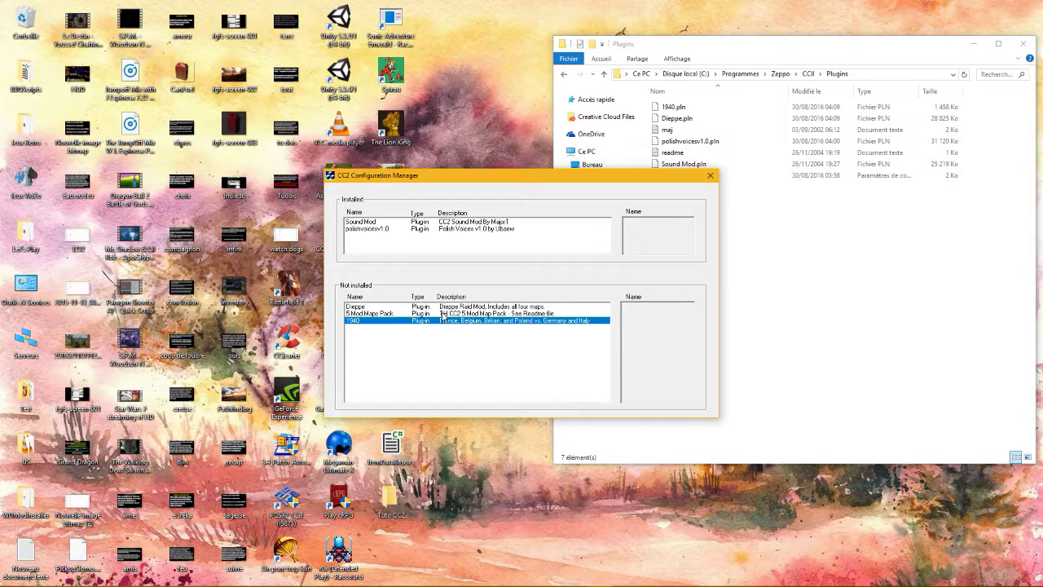
Check the installed Sound Mod and polishvoicesv1.0 plug-ins, and close the CC2 Configuration Manager and the Plugins folder.
click(430, 222)
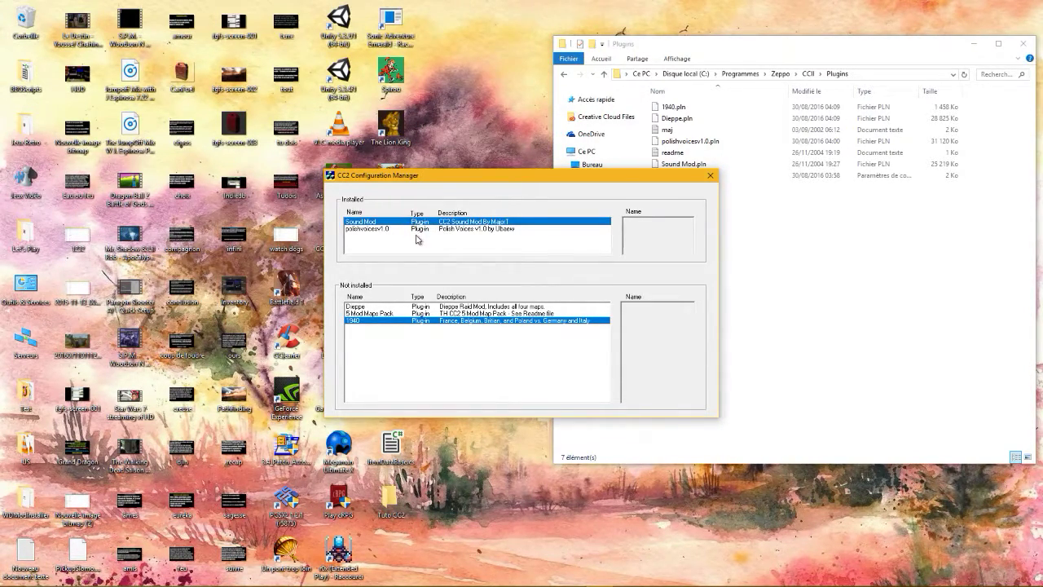
click(418, 229)
click(418, 222)
click(417, 230)
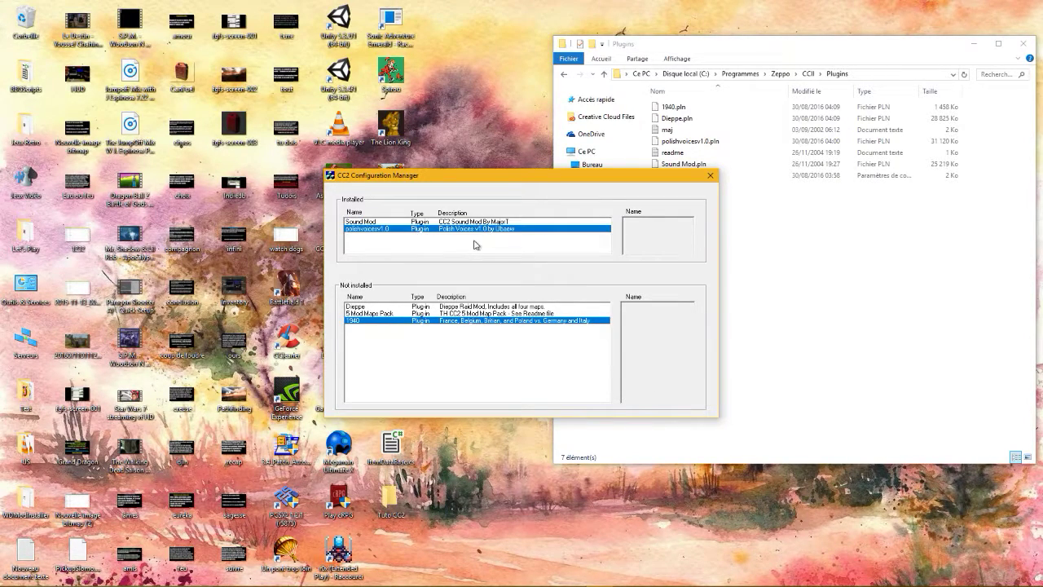
click(711, 177)
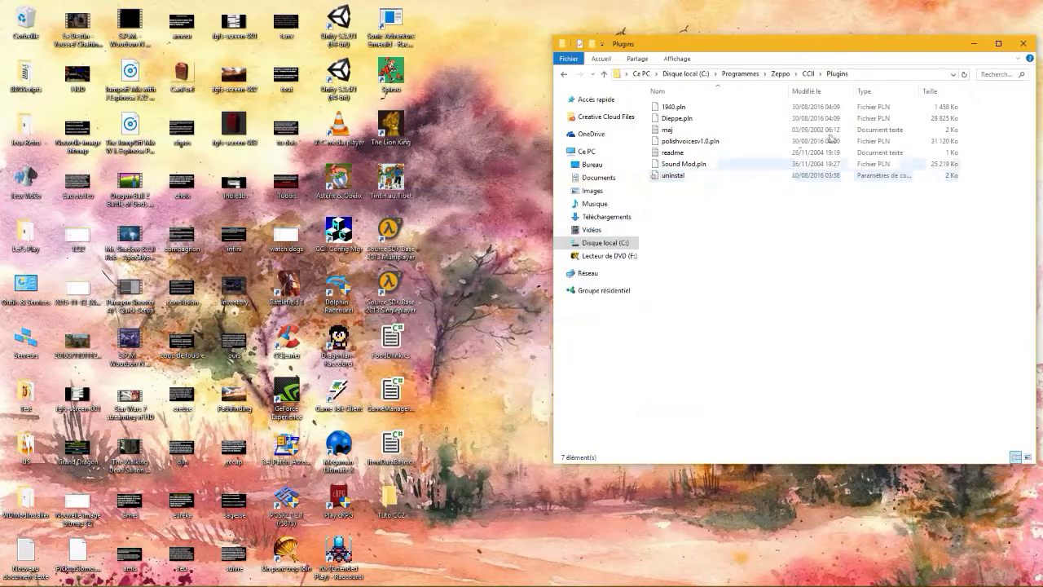
click(1025, 43)
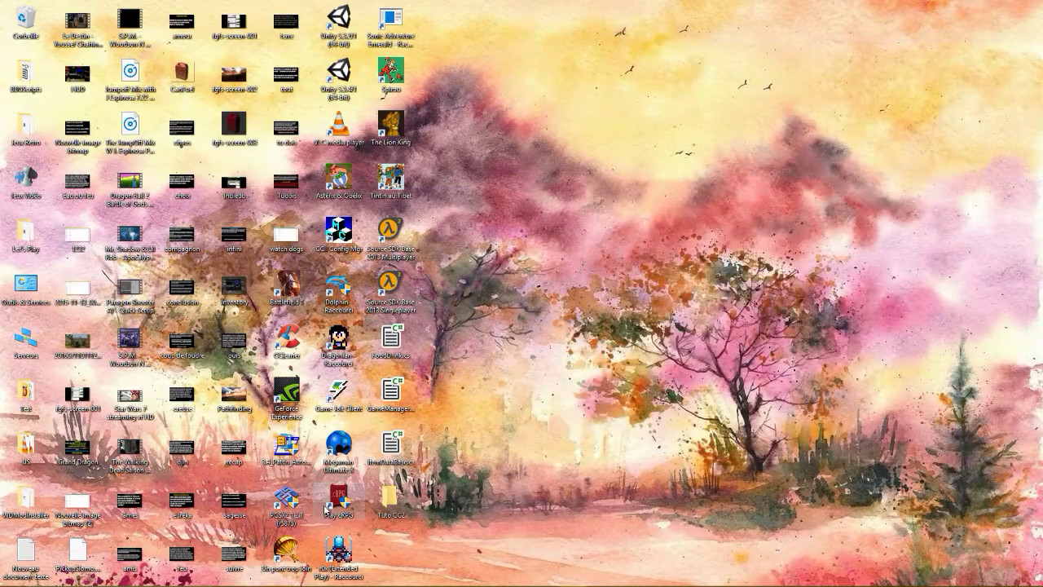
Reopen the Tuto CC2 folder maximized, look inside the TeamFFLAlliedCamoPatch compressed folder, and go back to select TeamFFLGermanCamoPatch.
double_click(388, 498)
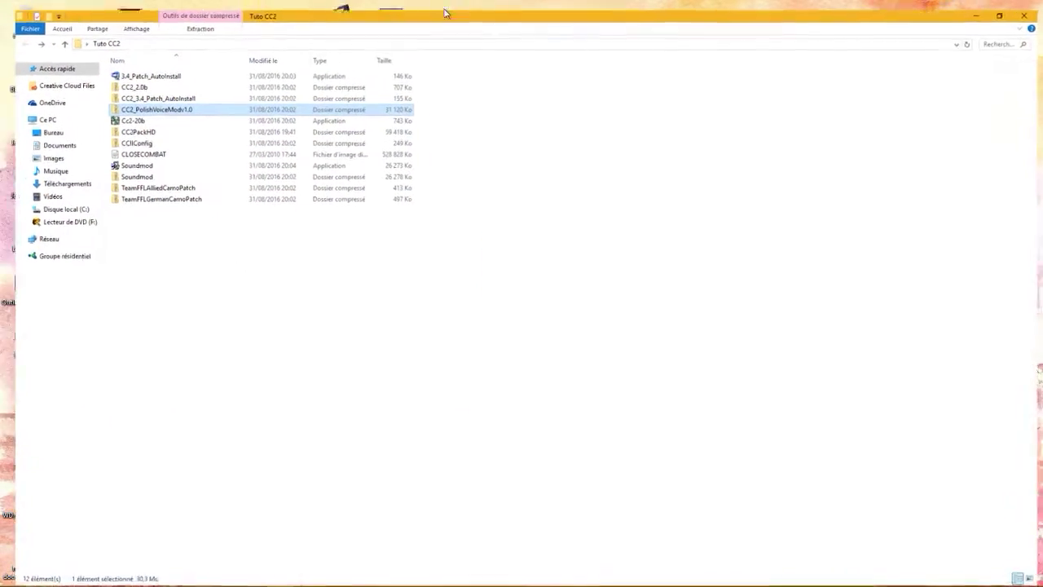
click(449, 8)
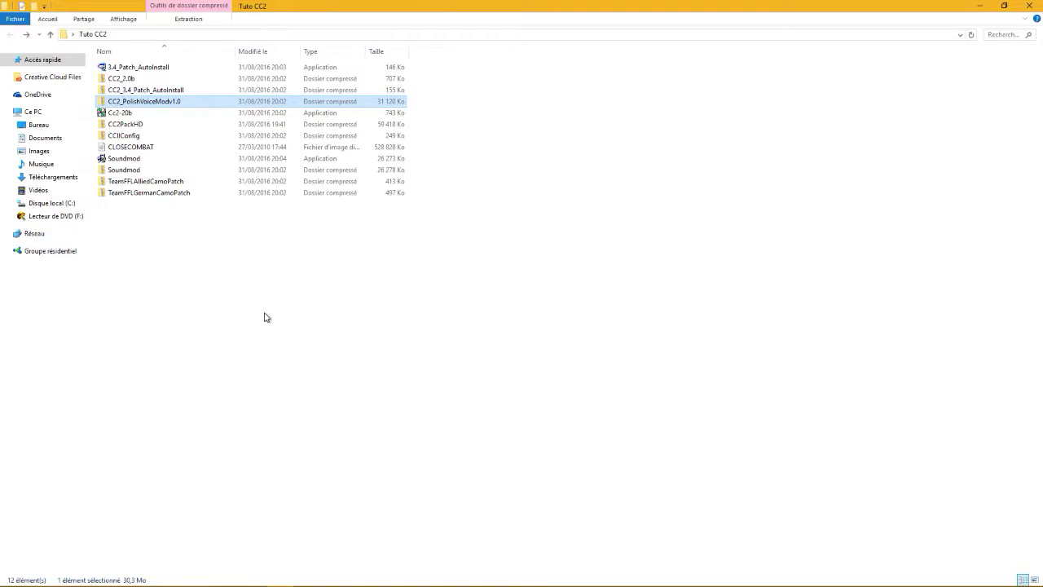
click(130, 181)
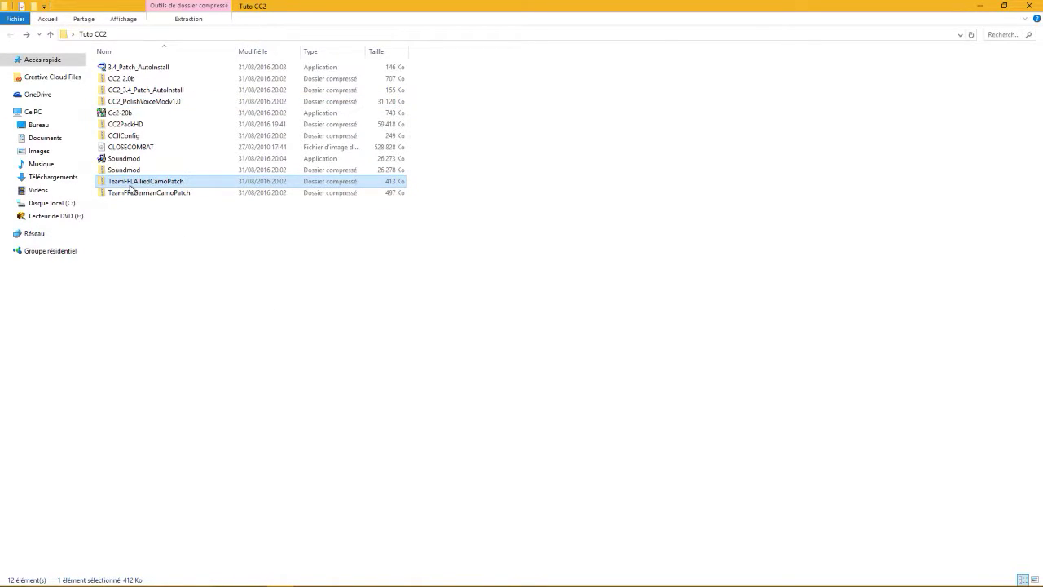
double_click(130, 183)
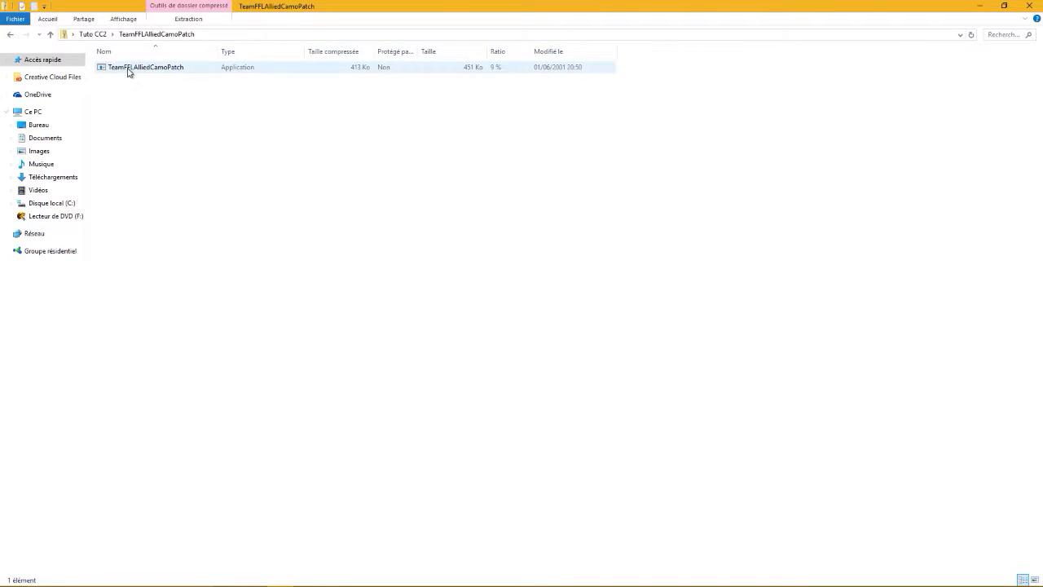
click(10, 34)
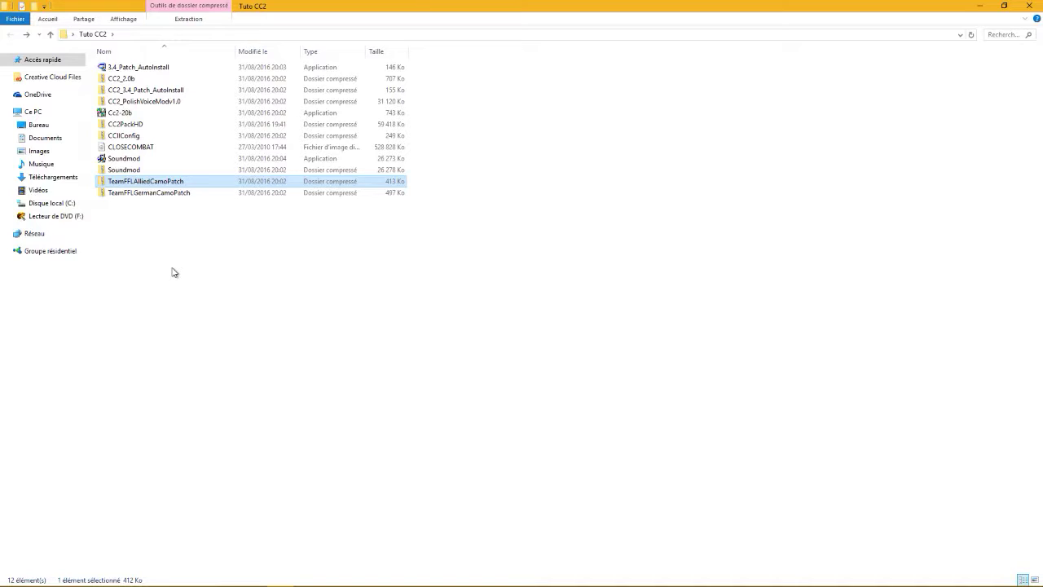
click(199, 194)
key(Up)
click(199, 196)
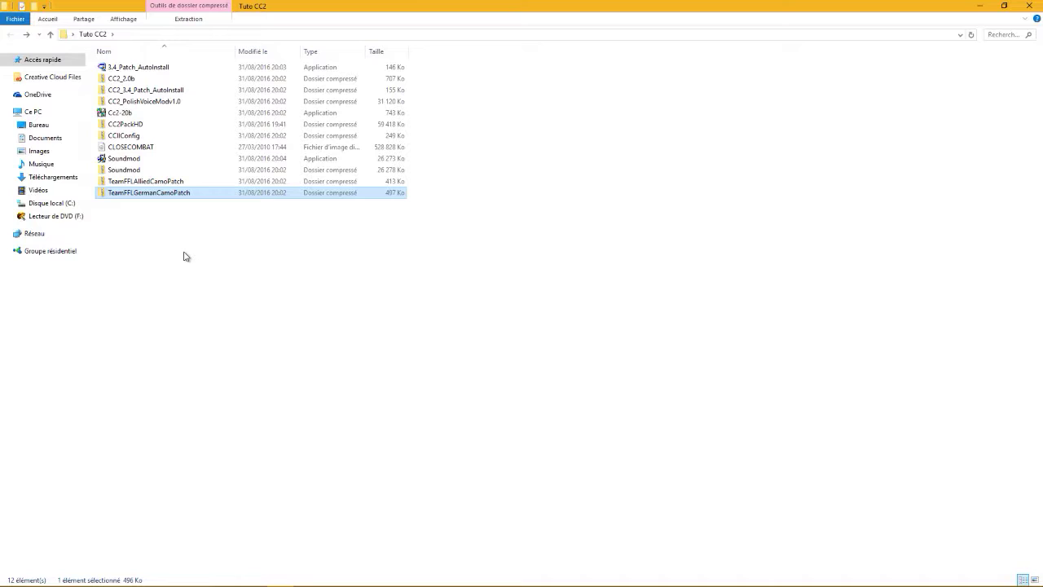
Eject the disc image from the DVD drive (F:).
click(137, 149)
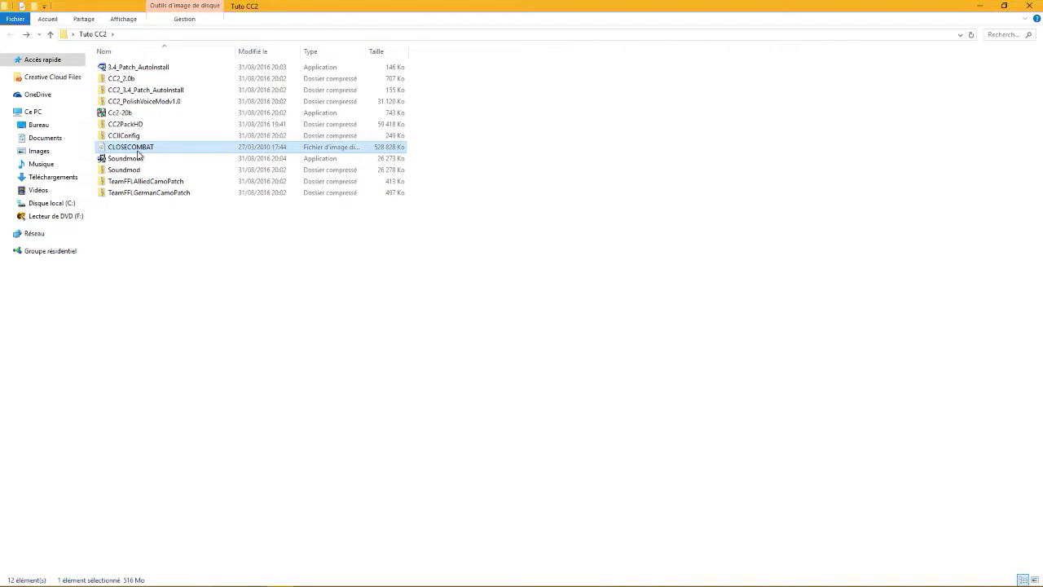
right_click(139, 153)
click(67, 222)
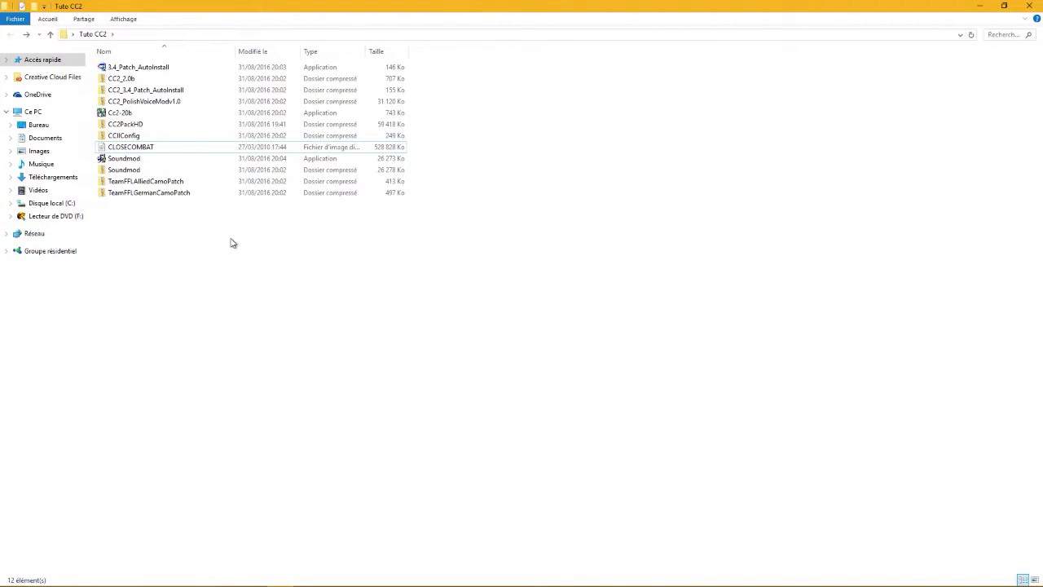
right_click(42, 217)
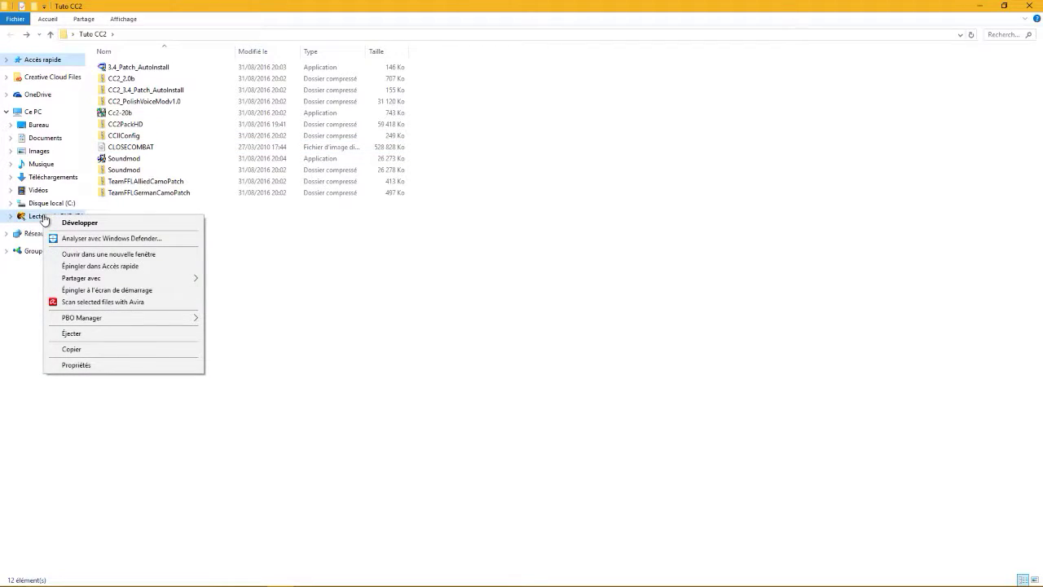
click(93, 336)
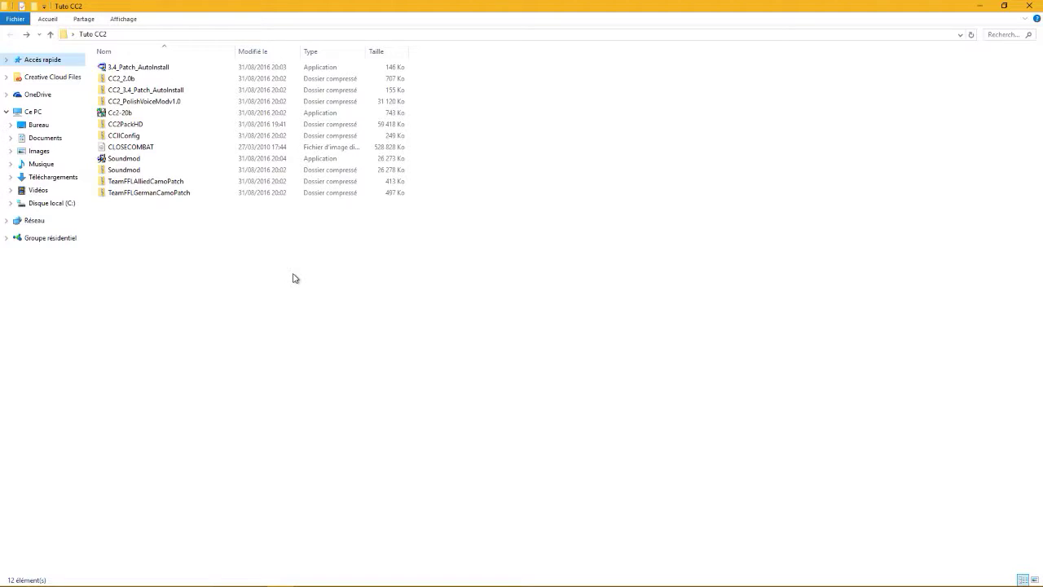
Mount the CLOSECOMBAT disc image and return to the Tuto CC2 folder.
click(136, 150)
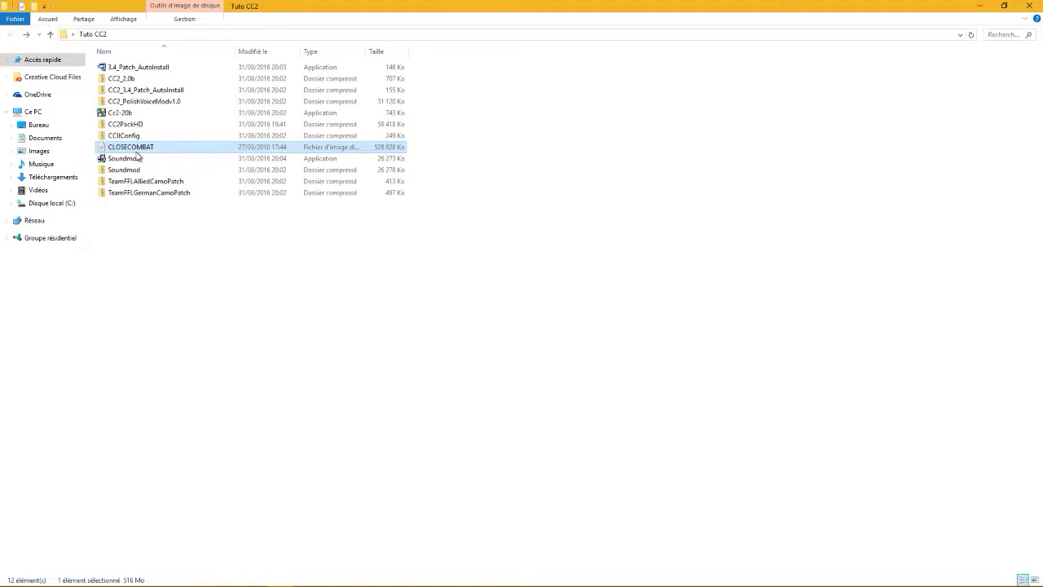
right_click(138, 157)
click(155, 160)
click(11, 36)
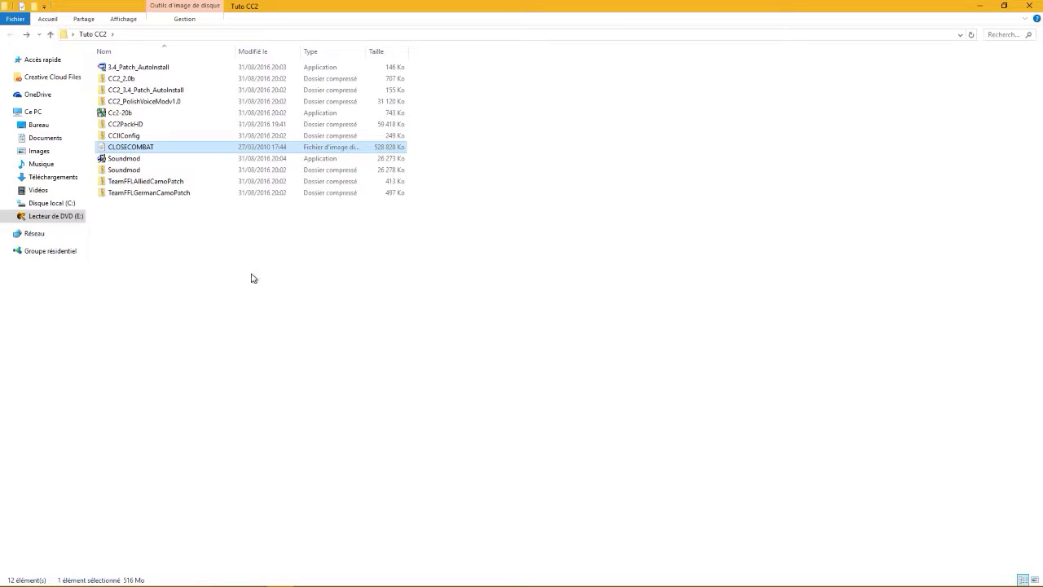
View the Eject option of the DVD drive (E:) without ejecting it, and point out the CLOSECOMBAT disc image.
right_click(54, 223)
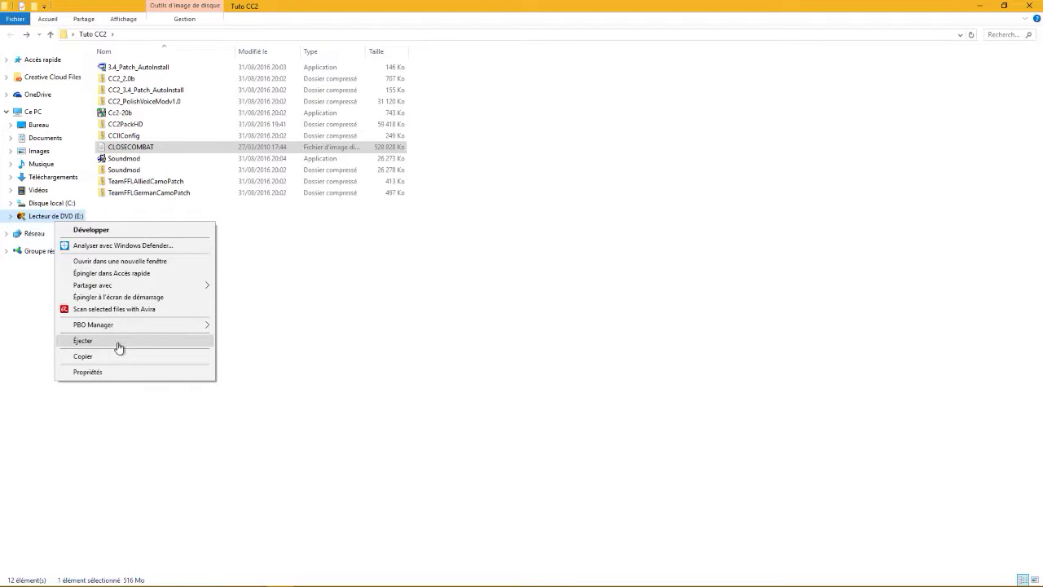
click(510, 305)
click(147, 147)
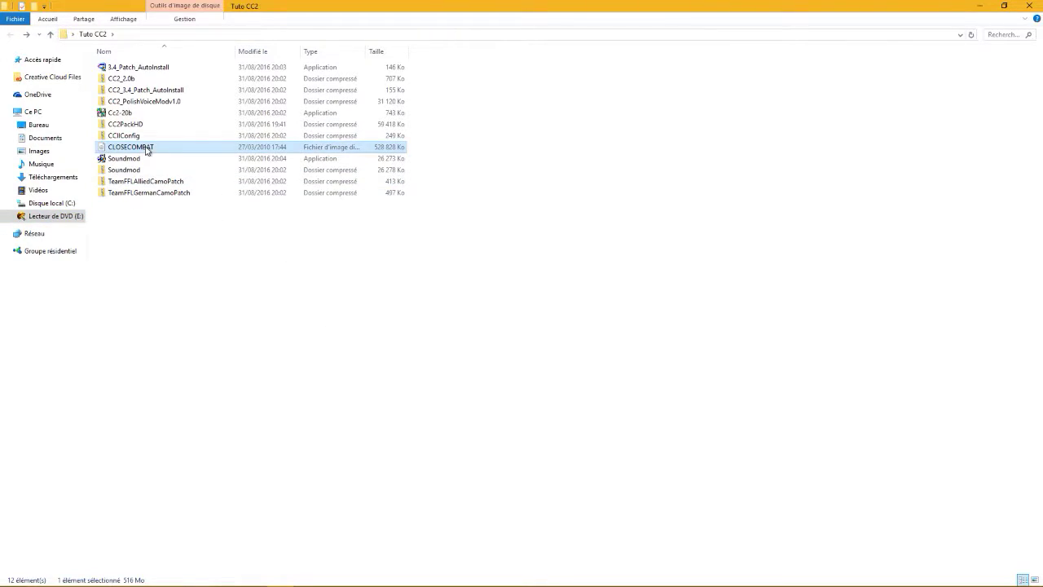
click(247, 245)
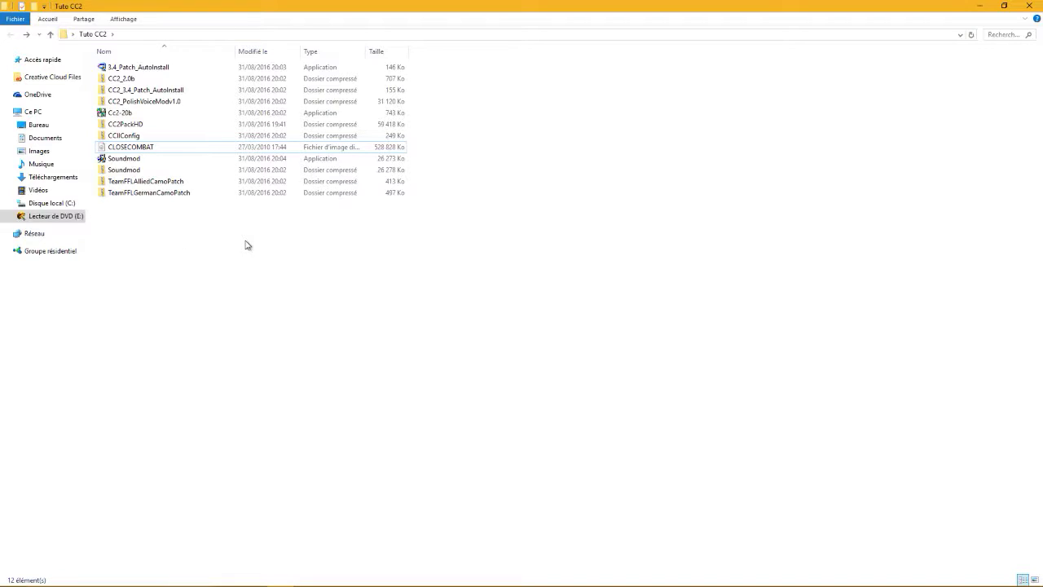